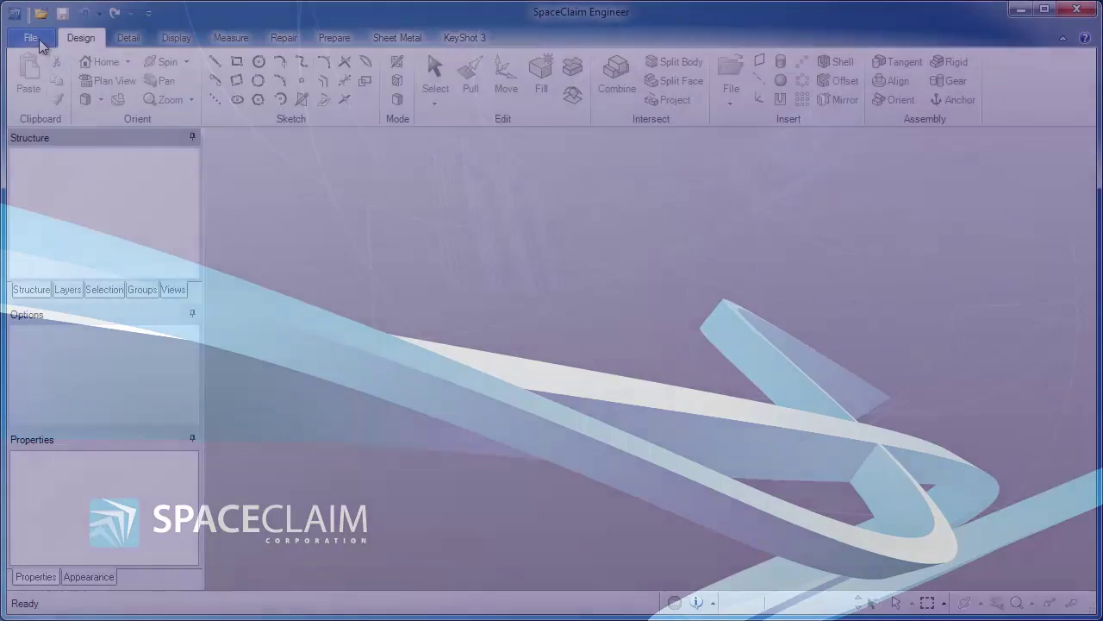
Step: Open Auger.scdoc from the File menu's recent documents
left_click(181, 88)
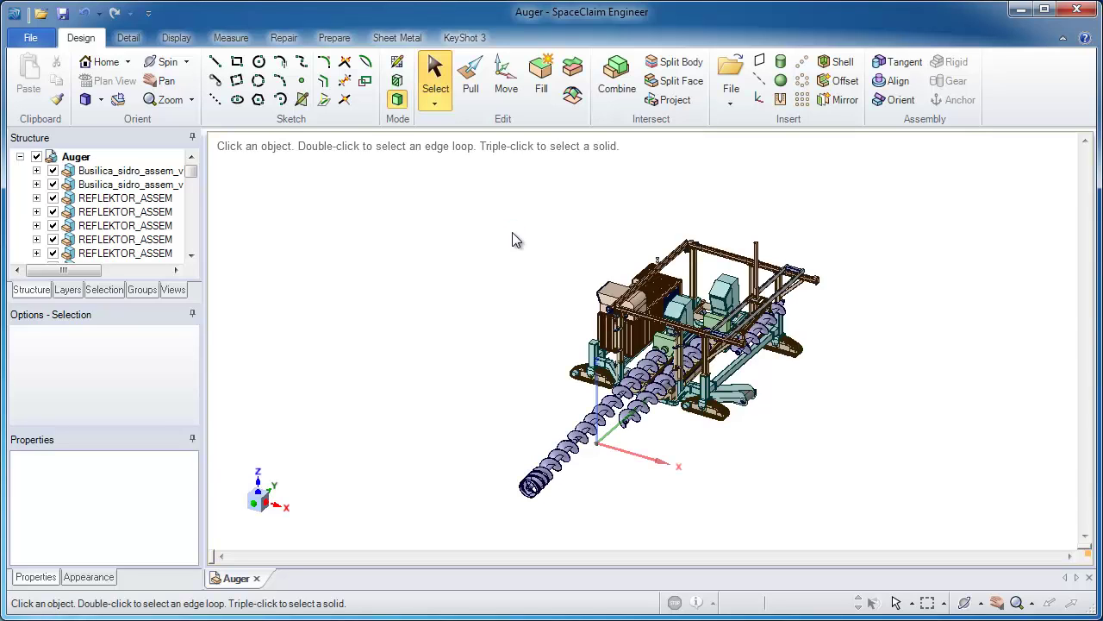
right_click(308, 180)
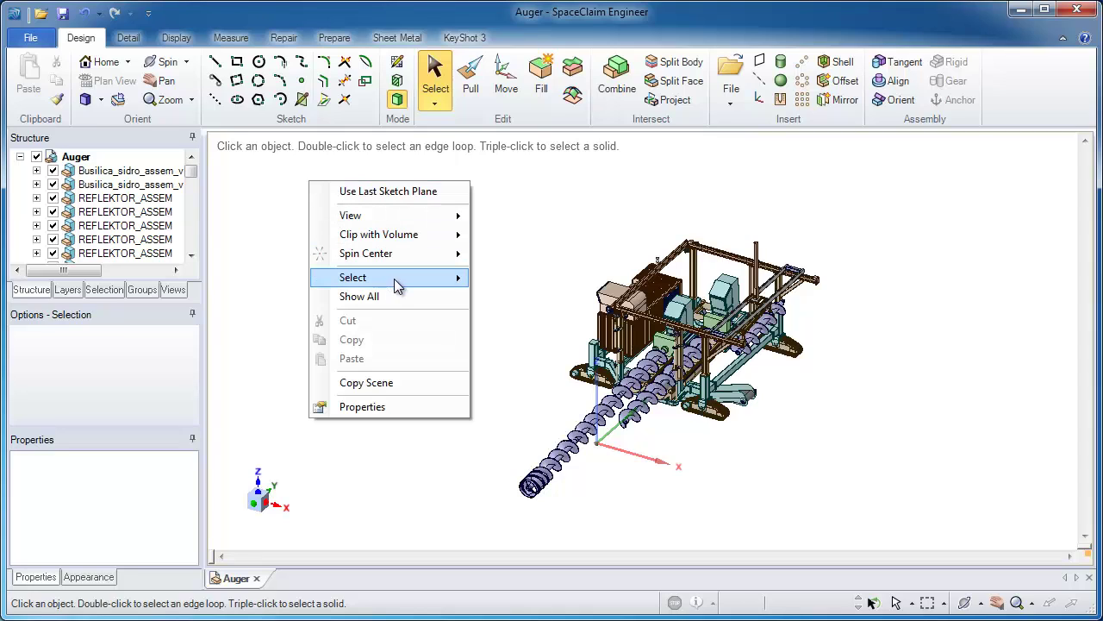
mouse_move(395, 278)
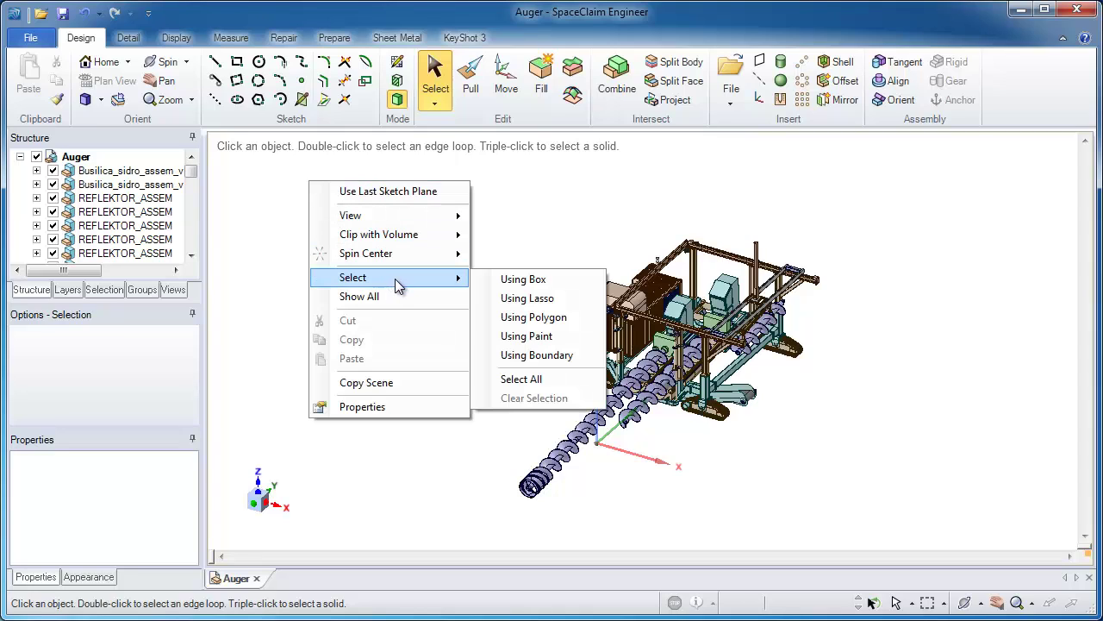
left_click(531, 386)
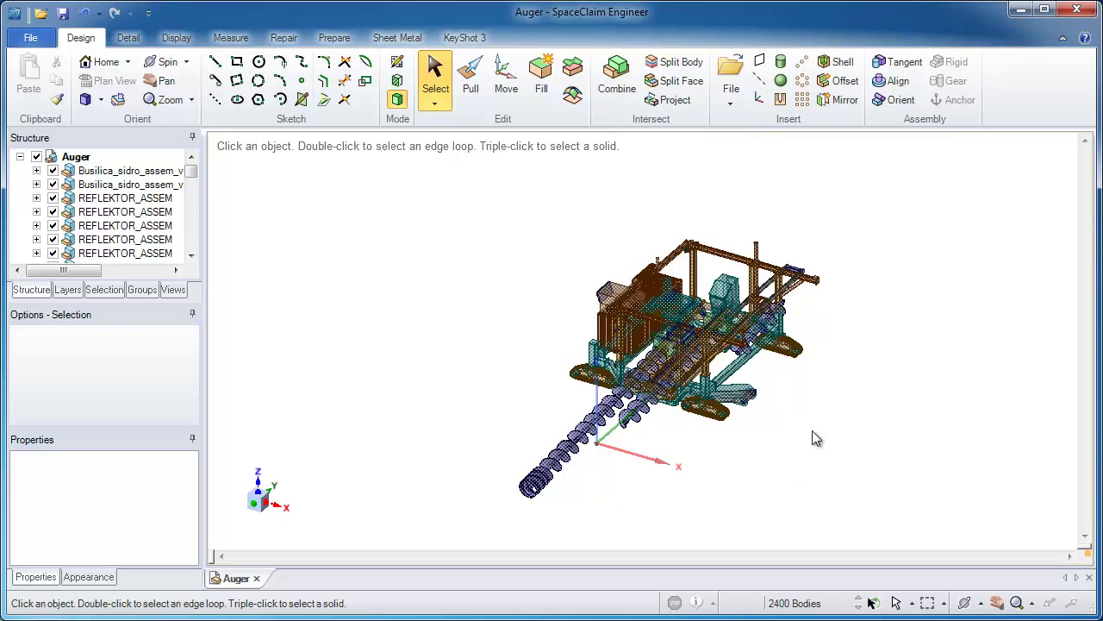
left_click(819, 438)
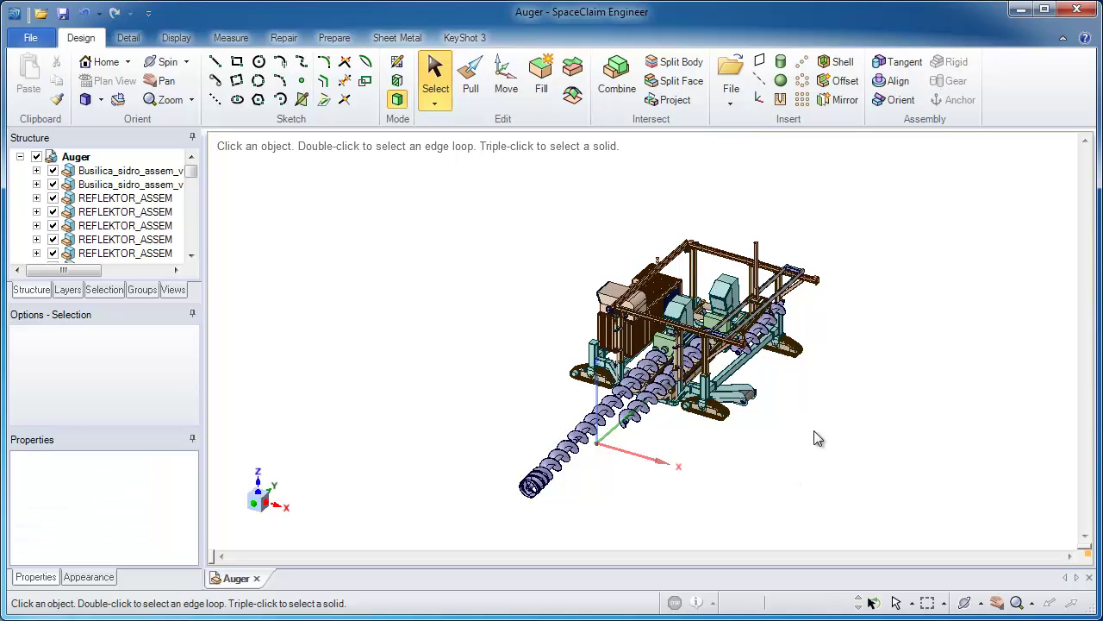
Step: Pick a frame beam face, switch to Plan View, and zoom out to show the left hopper
middle_click_drag(776, 366, 716, 514)
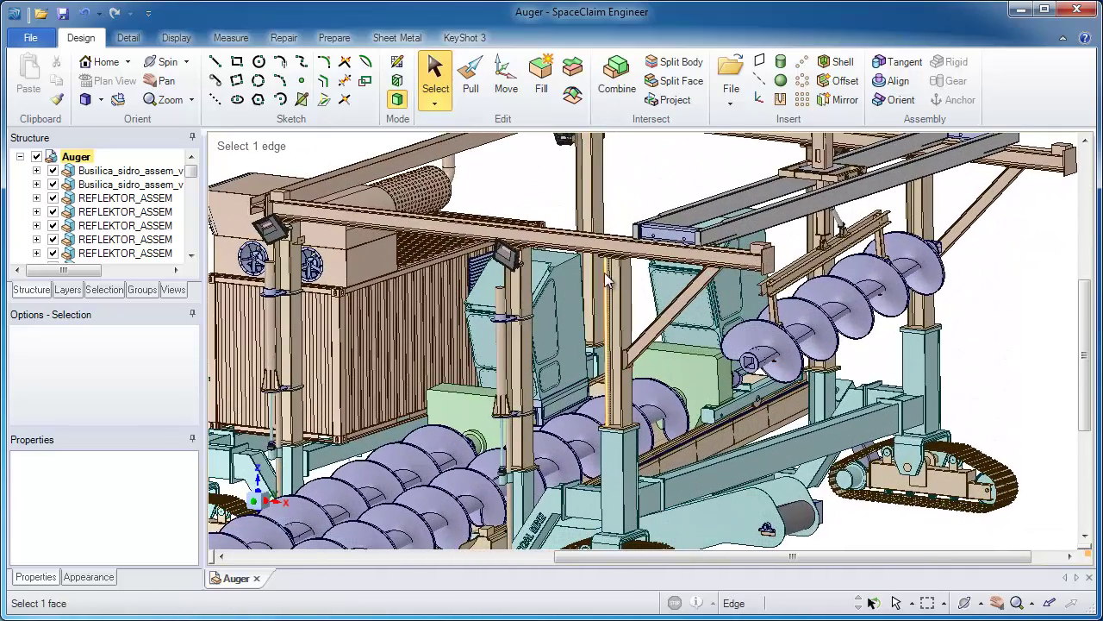
left_click(614, 273)
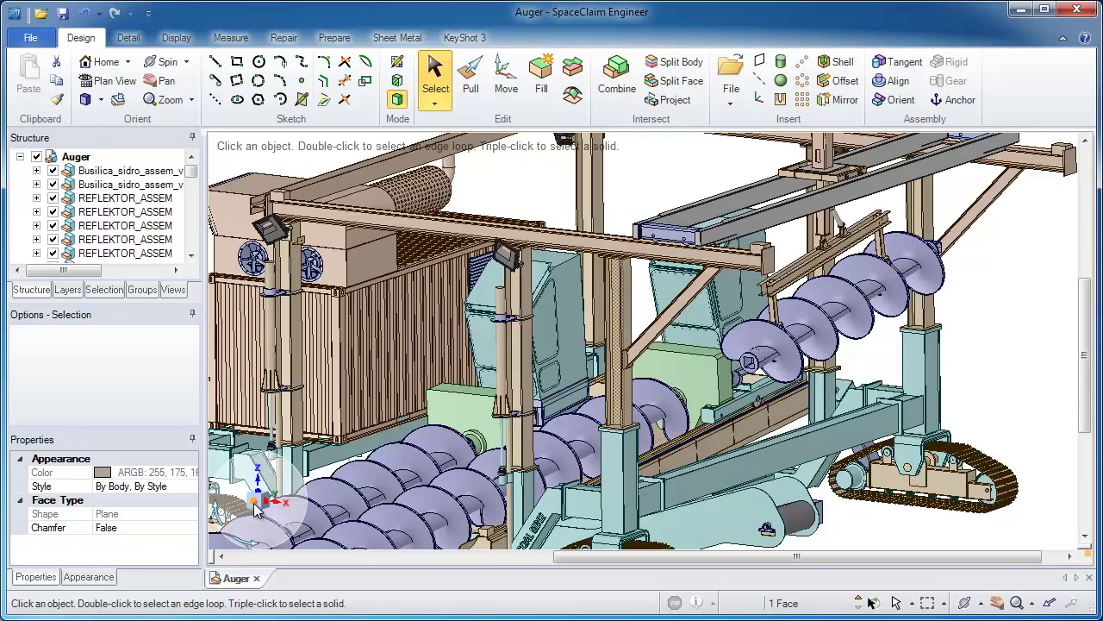
key("v")
middle_click_drag(438, 353, 628, 328, "ctrl")
left_click(615, 322)
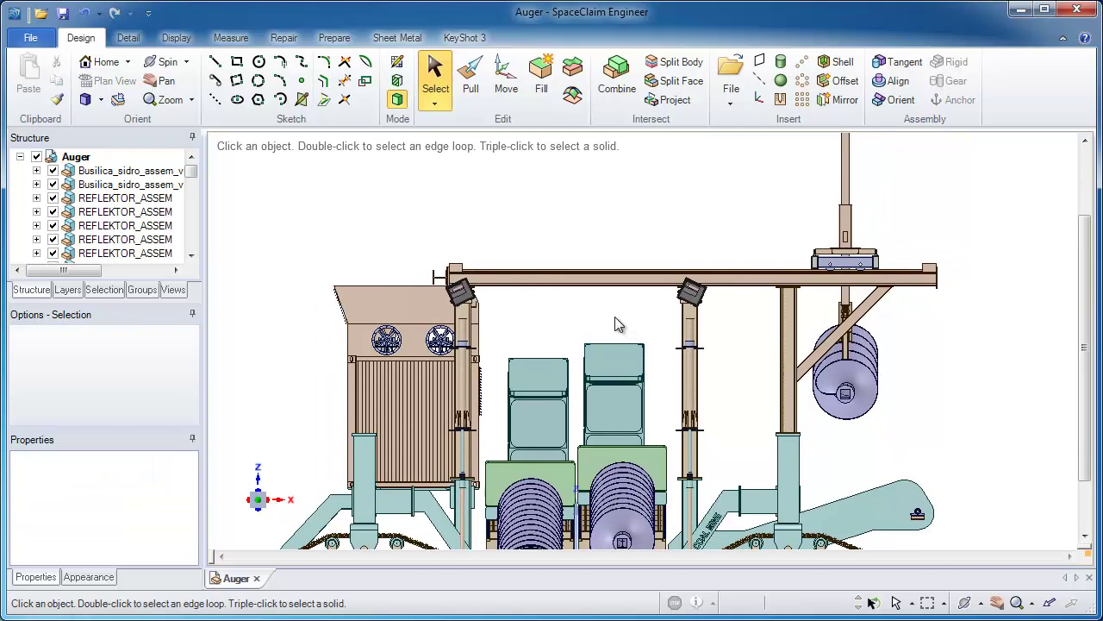
Step: Select the hopper's top face and expand the selection up to the whole hopper assembly
left_click(374, 315)
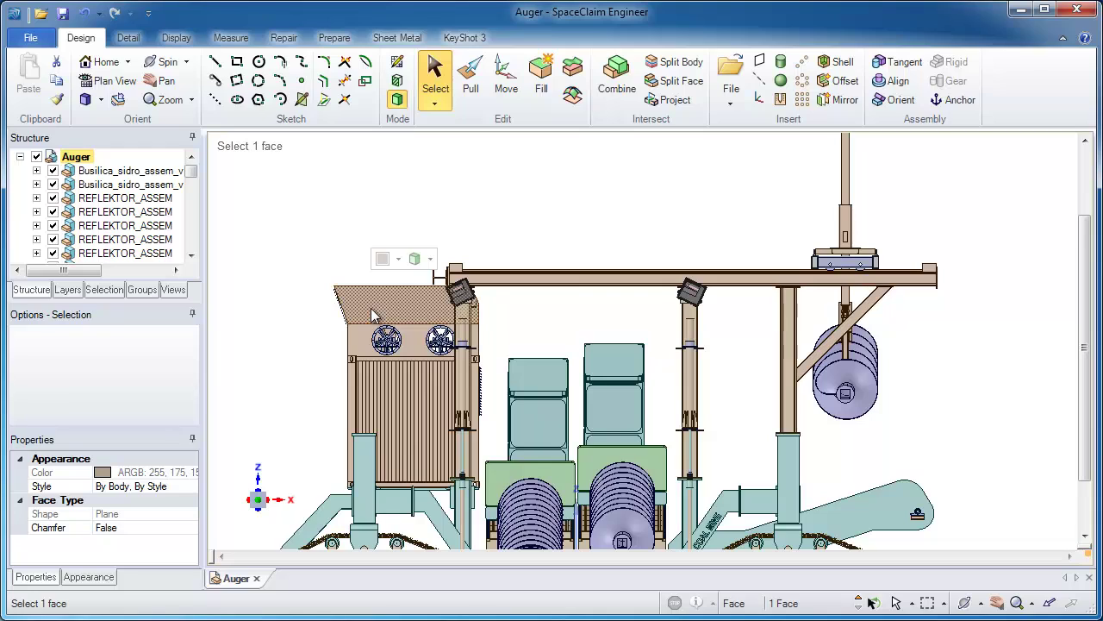
left_click(860, 601)
left_click(860, 601)
left_click(861, 601)
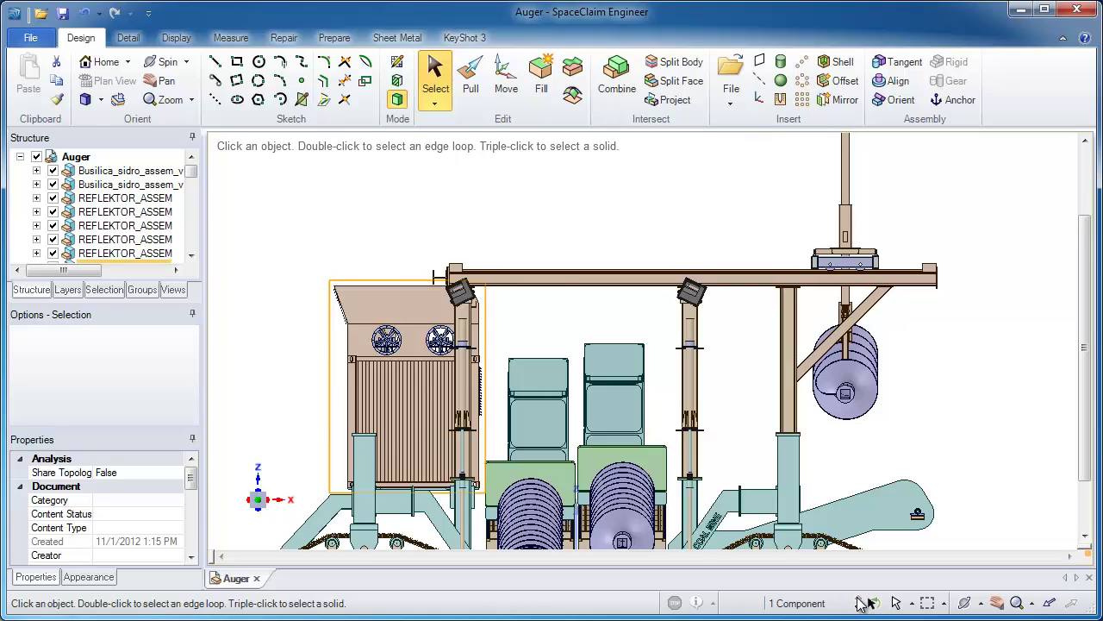
Step: Hide the selected left-side hopper assembly from the right-click menu
right_click(237, 170)
mouse_move(304, 276)
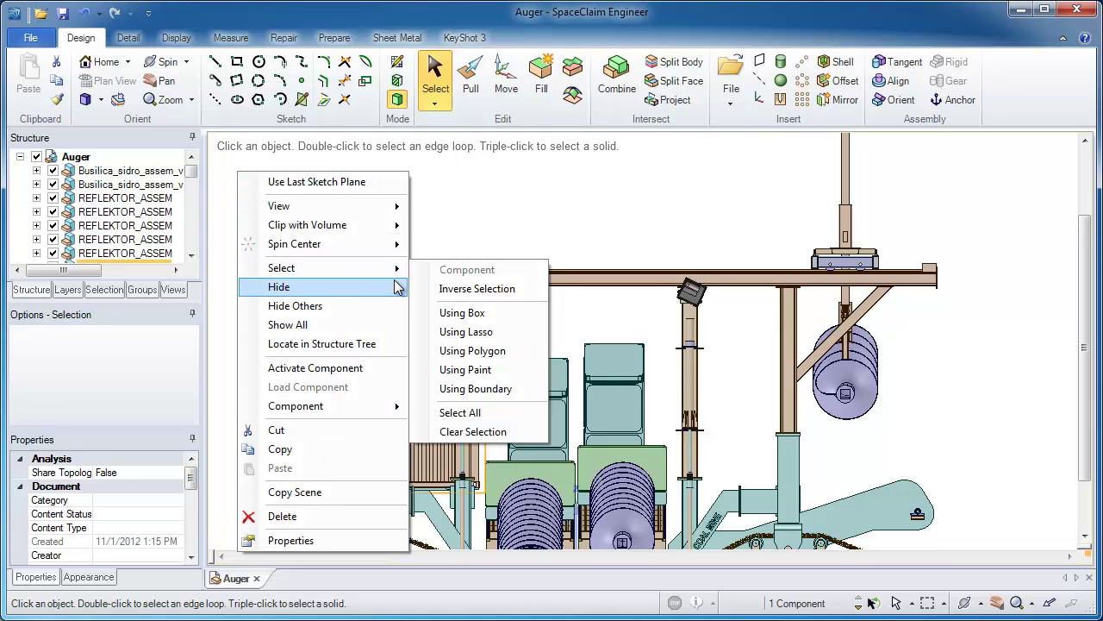
left_click(399, 288)
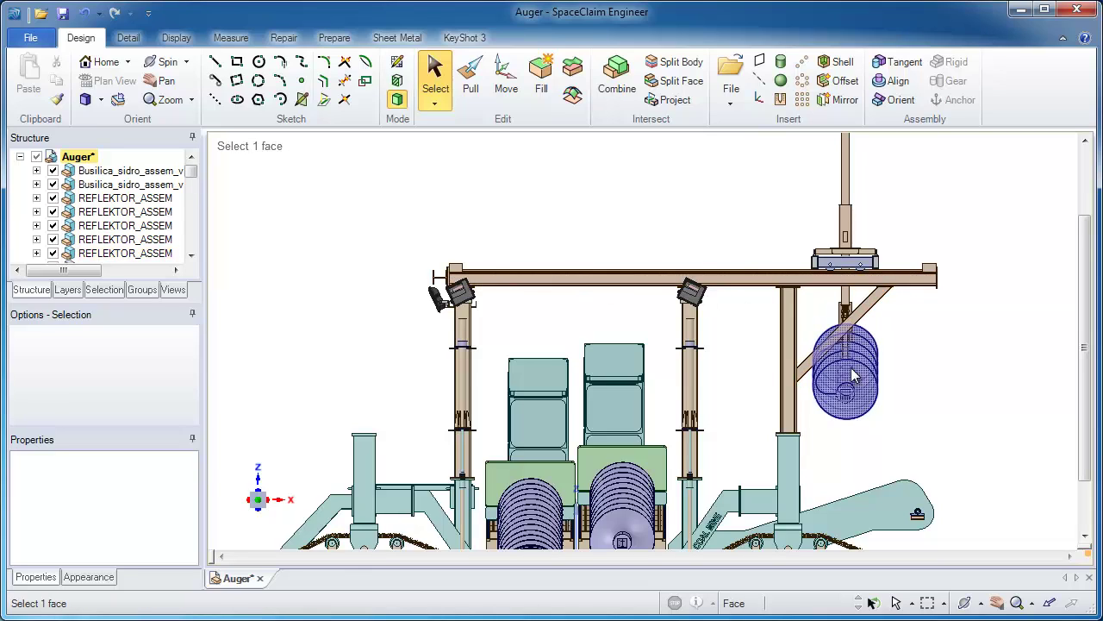
Step: Box-select the top beam and hanging auger, expand to 7 components, and show the Groups list
mouse_move(957, 217)
left_mouse_down()
mouse_move(956, 235)
mouse_move(829, 395)
left_mouse_up()
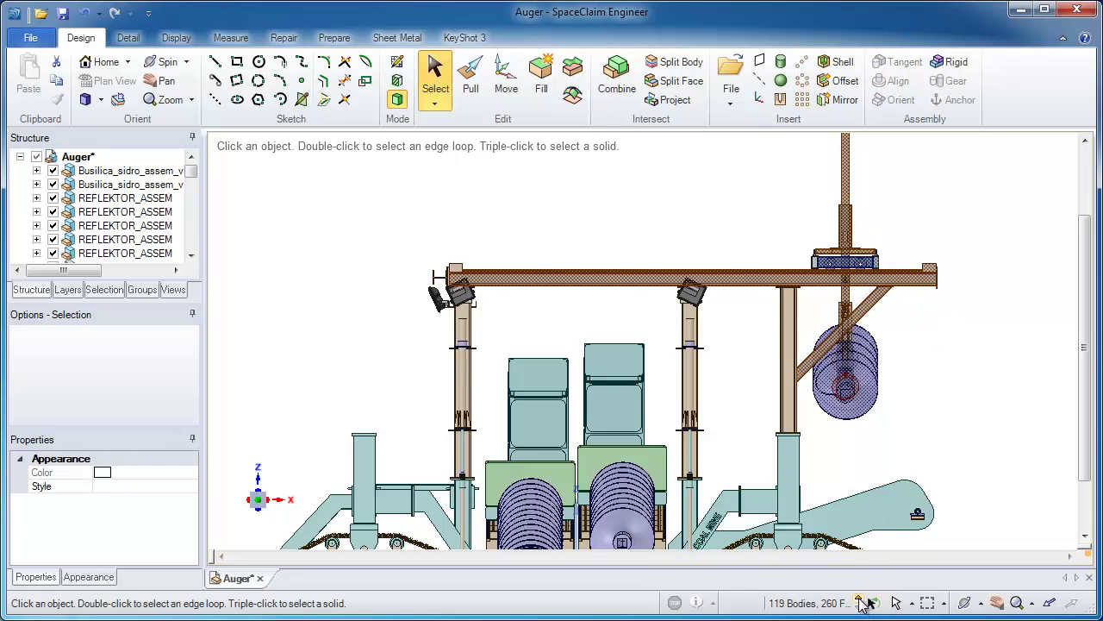
left_click(860, 601)
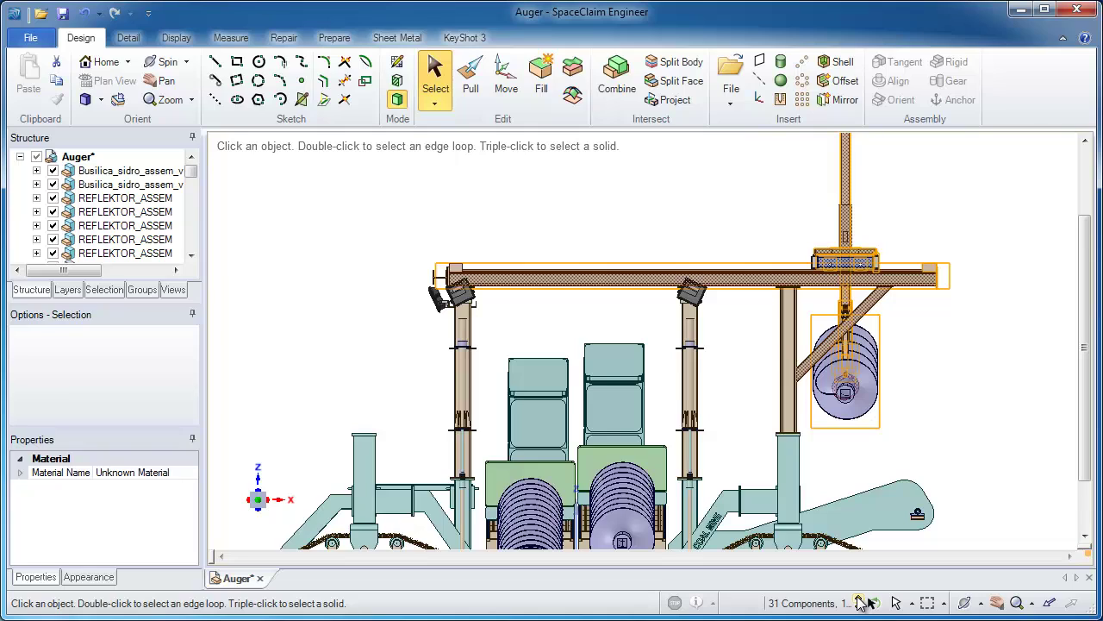
left_click(861, 602)
left_click(861, 602)
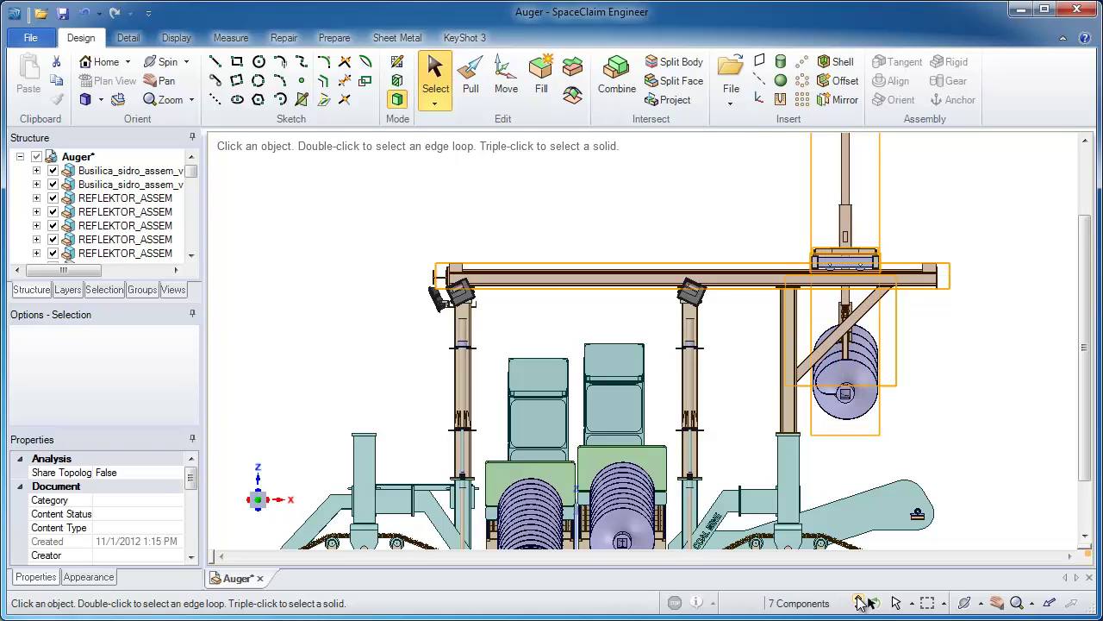
left_click(135, 288)
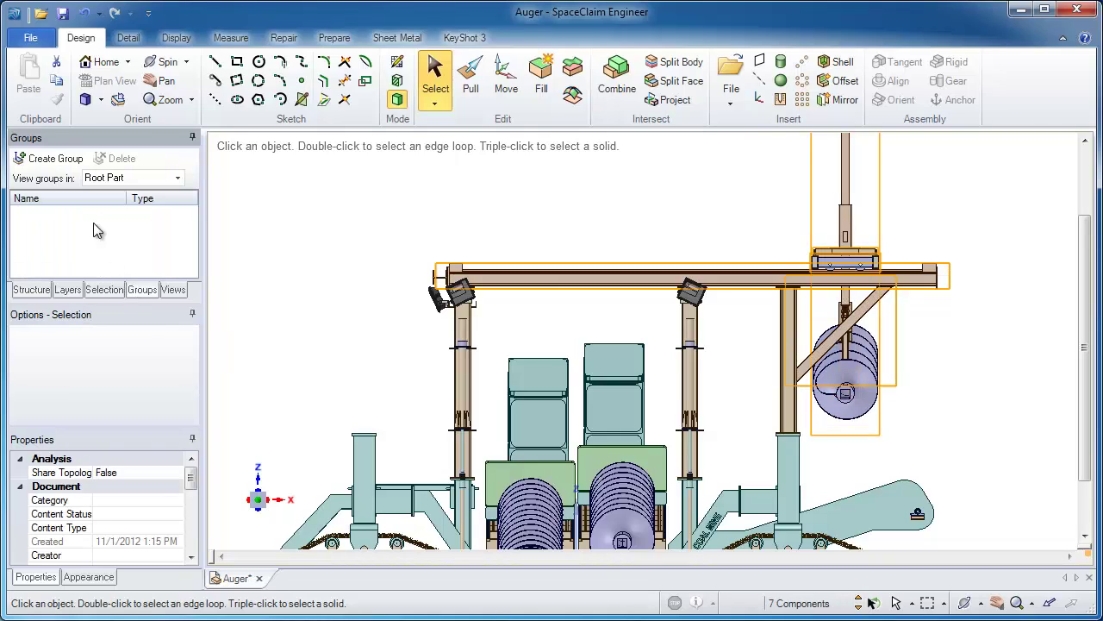
Step: Save the seven selected components as Group1 and clear the selection
left_click(67, 158)
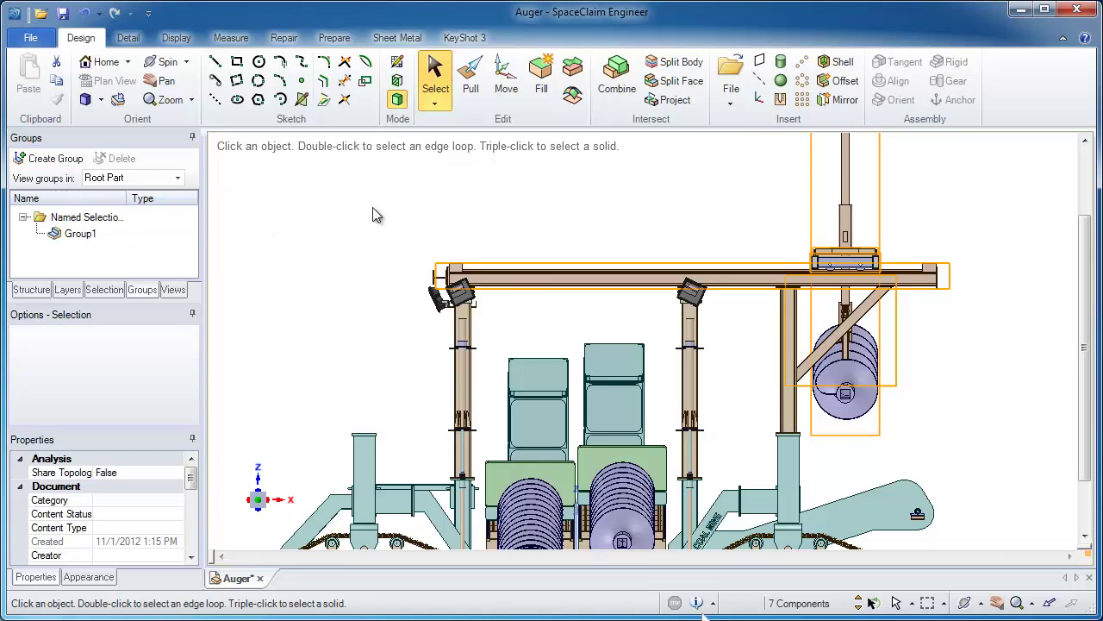
left_click(345, 190)
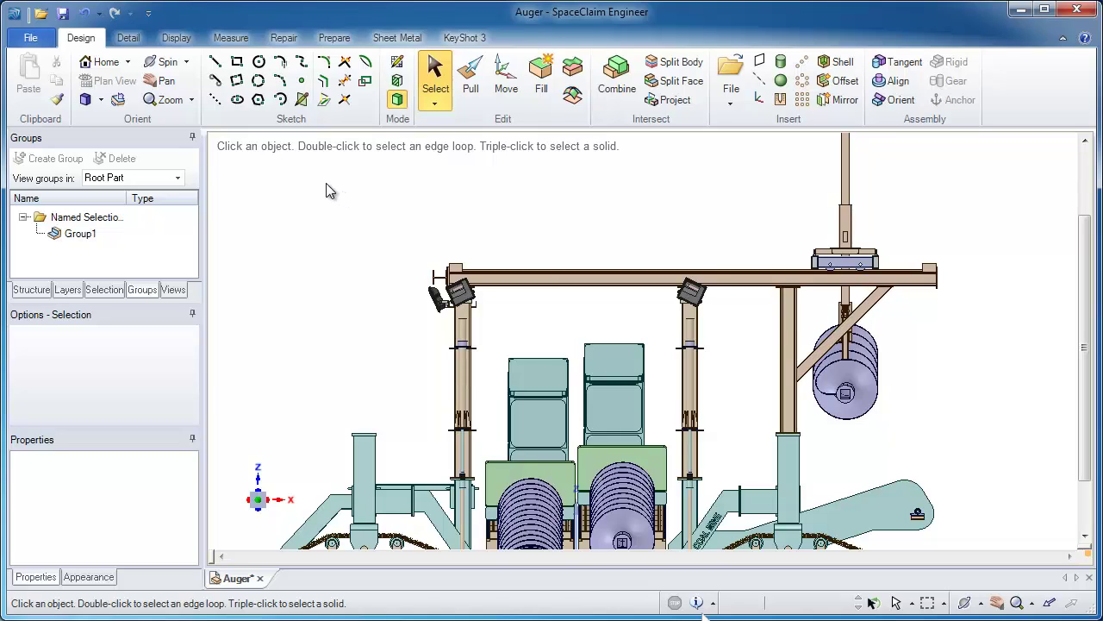
right_click(303, 172)
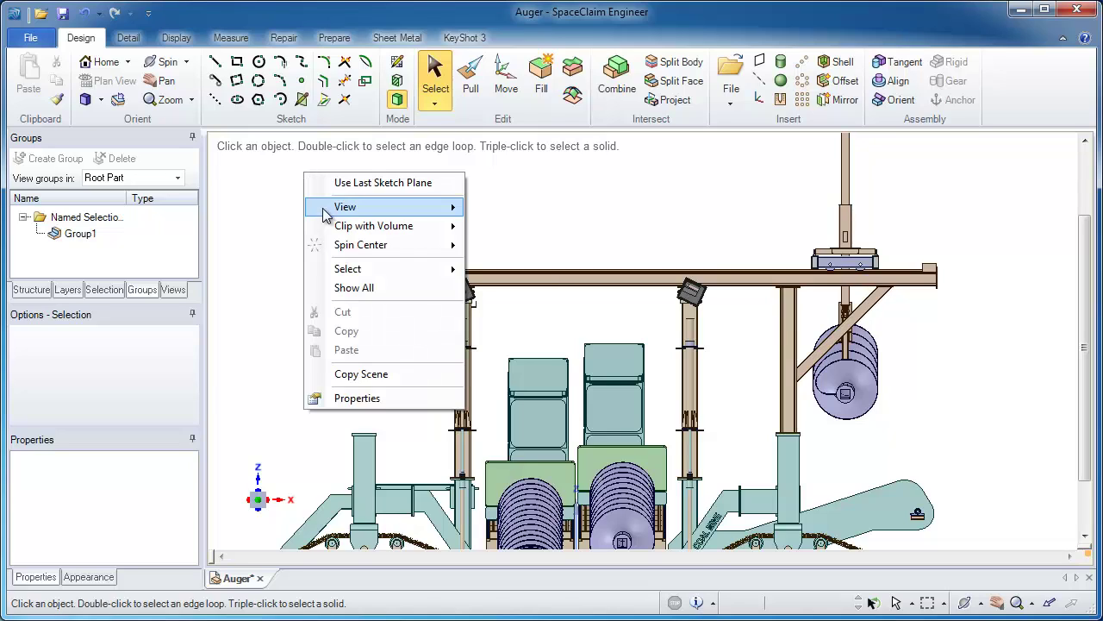
left_click(277, 212)
Step: Reselect Group1's components and hide the overhead beam with its hanging auger
left_click(100, 235)
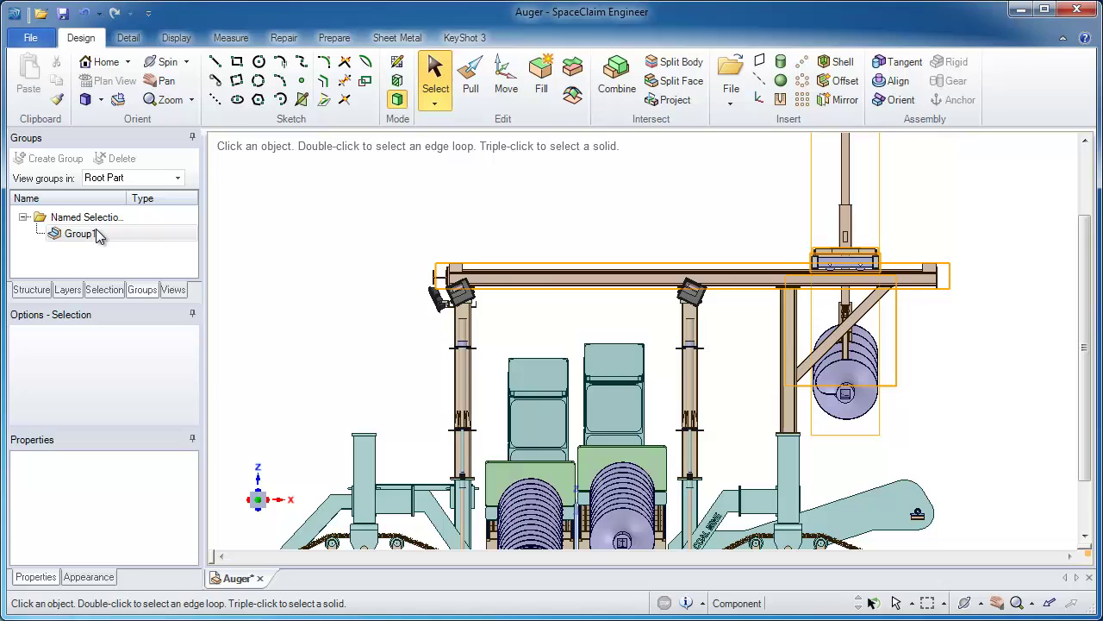
right_click(292, 187)
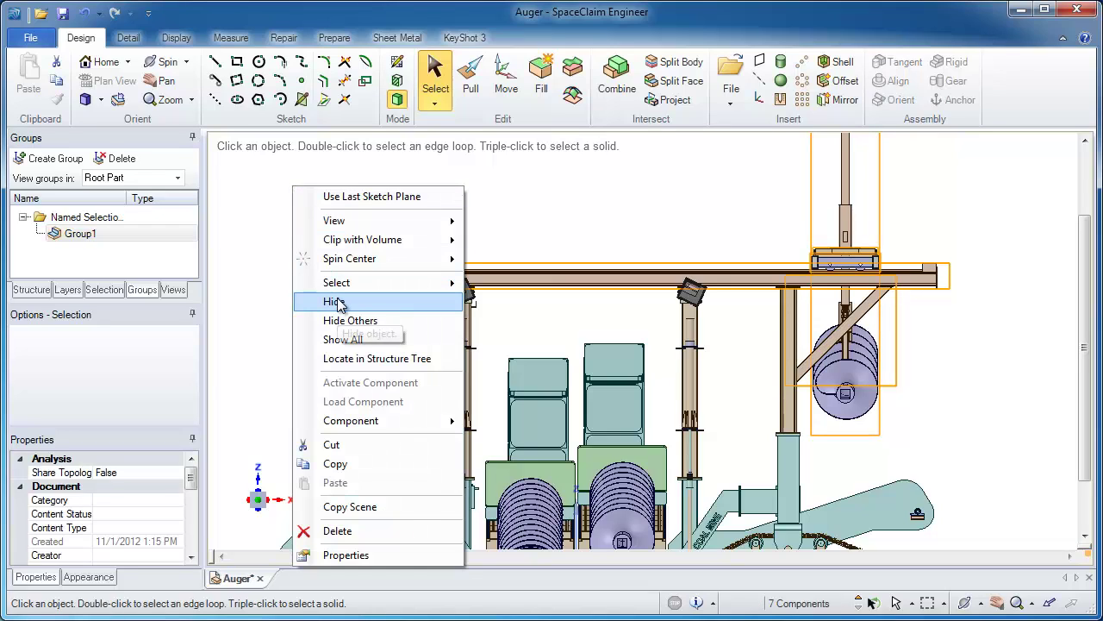
left_click(337, 299)
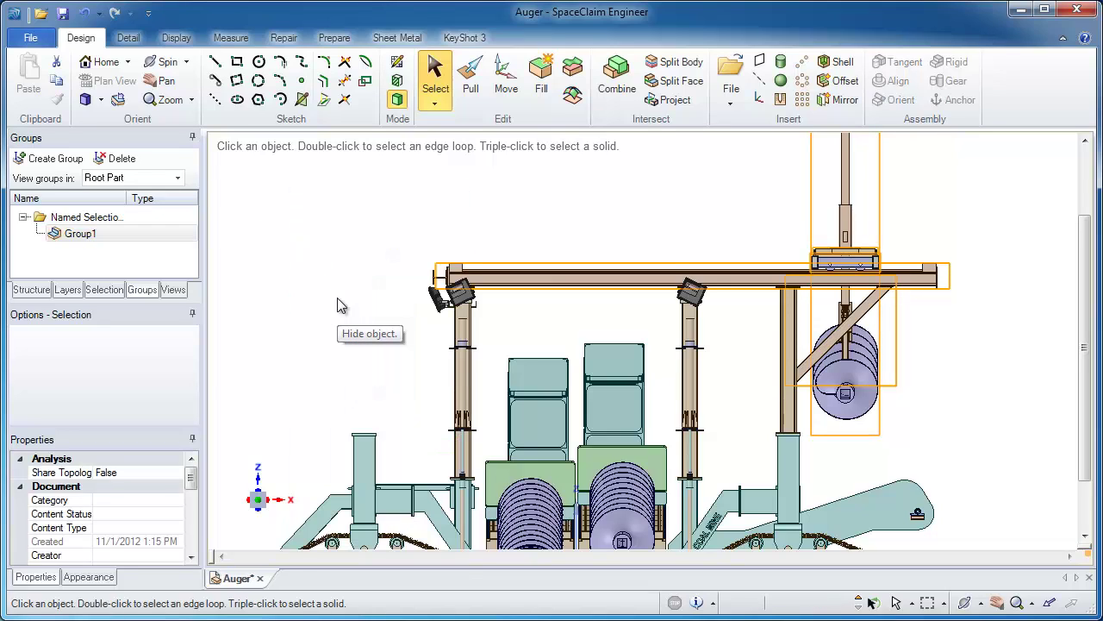
left_click(508, 102)
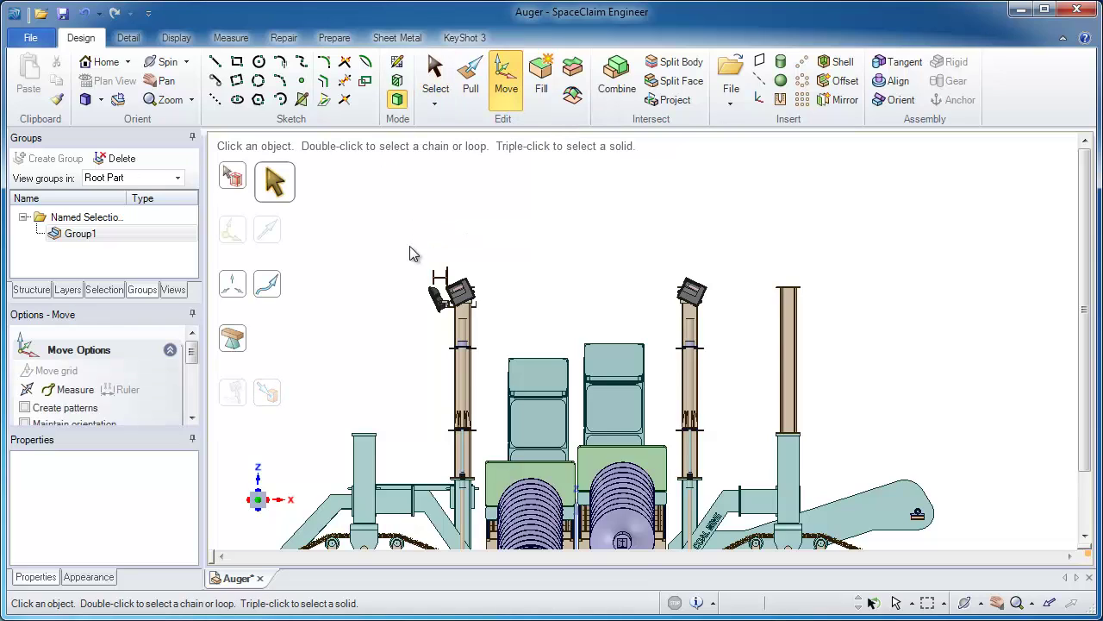
Step: Box-select both floodlights as components and save them as Group2
left_click(236, 180)
left_click_drag(412, 253, 828, 319)
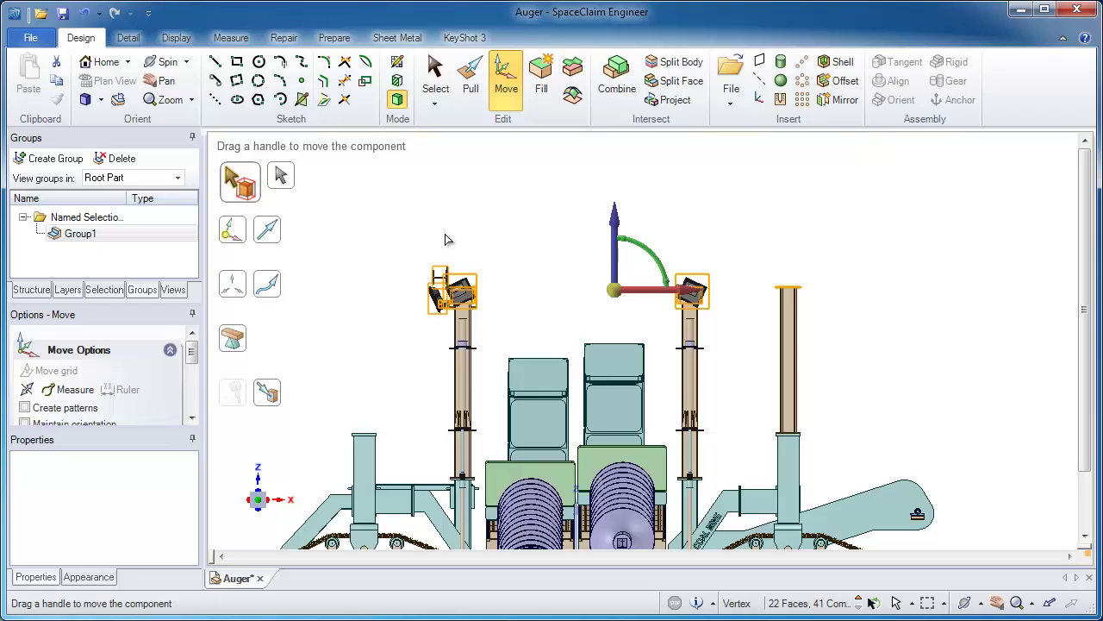
left_click(49, 159)
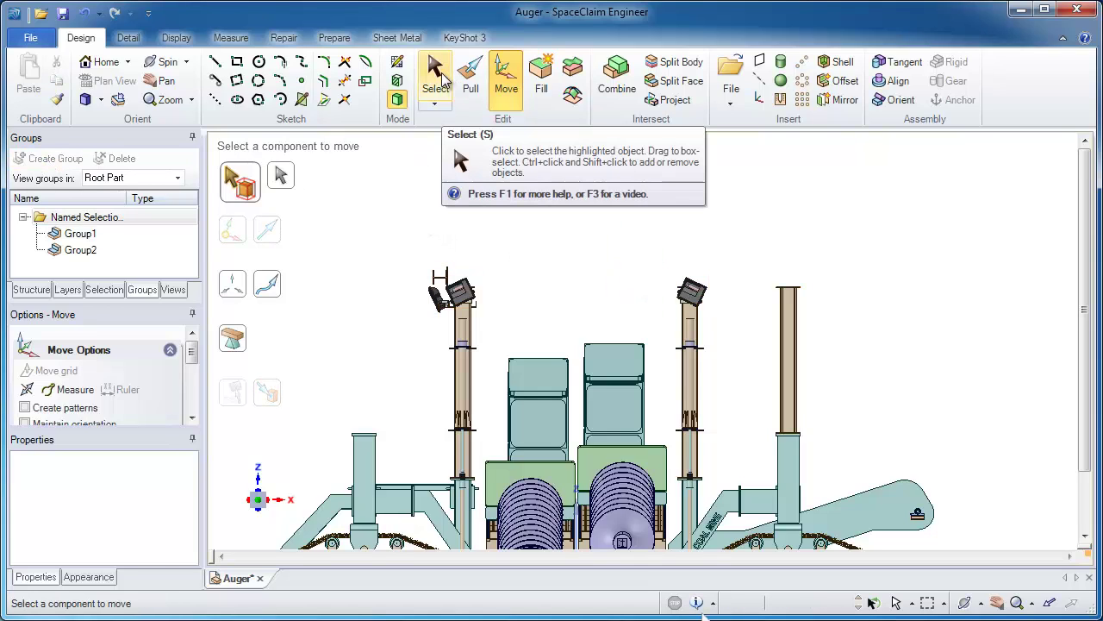
Step: Return to the Select tool and Show All, restoring the hopper and overhead beam
left_click(437, 76)
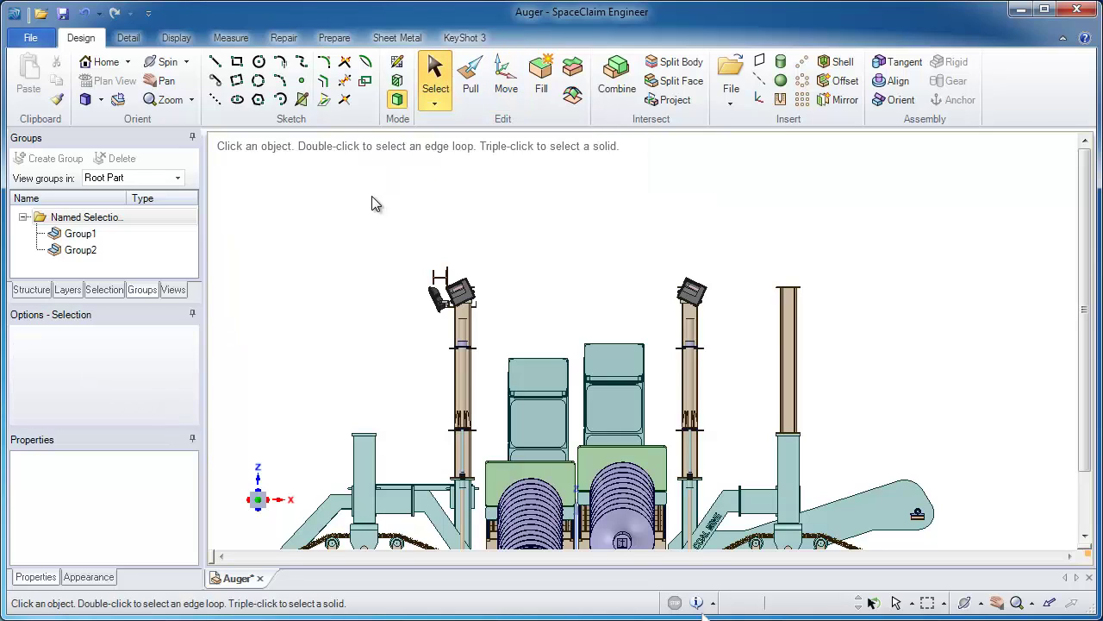
right_click(327, 183)
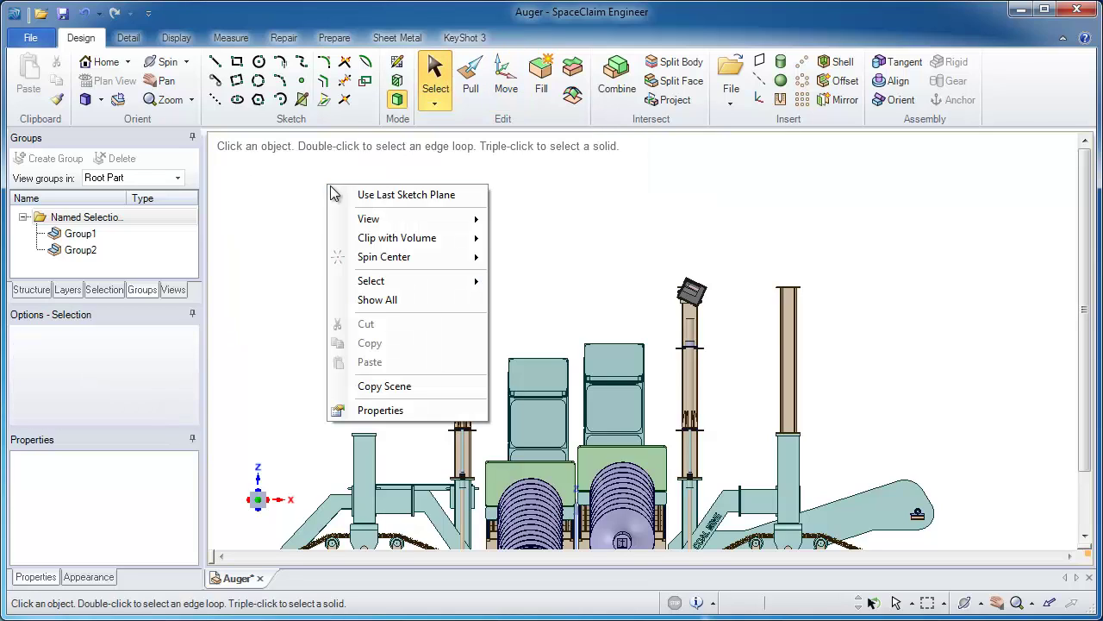
left_click(388, 309)
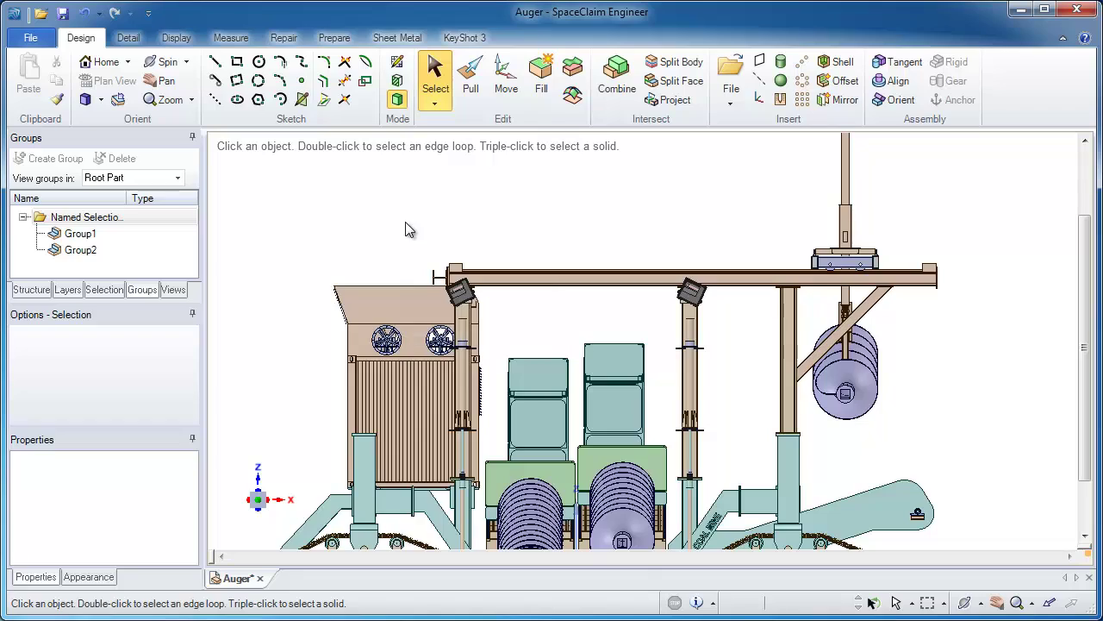
middle_click_drag(458, 217, 419, 222)
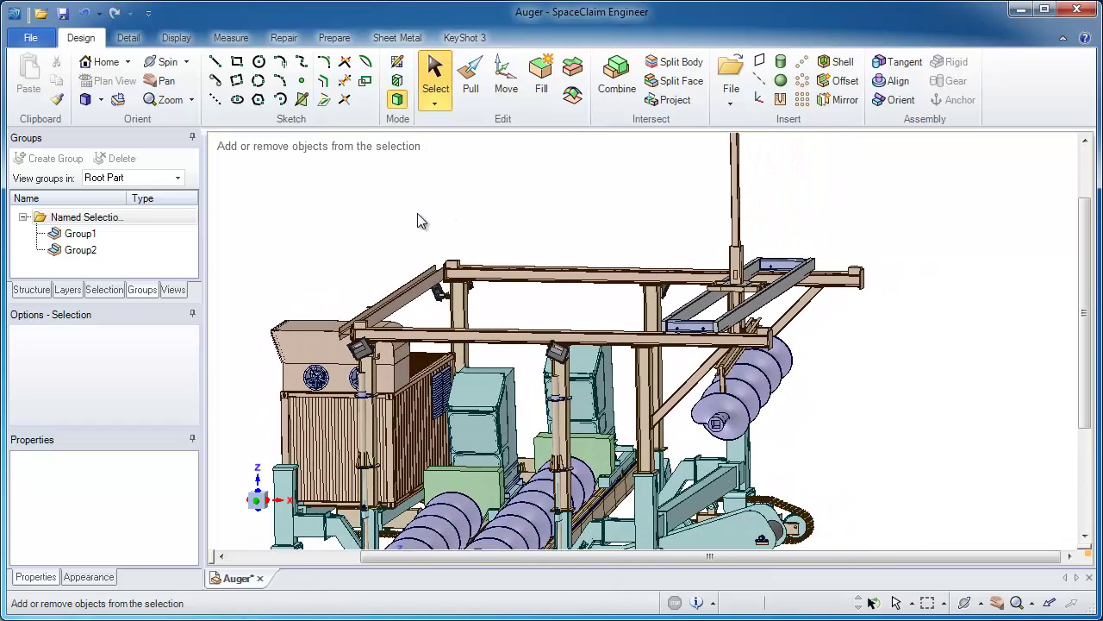
Step: Create Group3 from Group1 and Group2 together, then delete Group1 and Group2
left_click(98, 234)
left_click(94, 249, "ctrl")
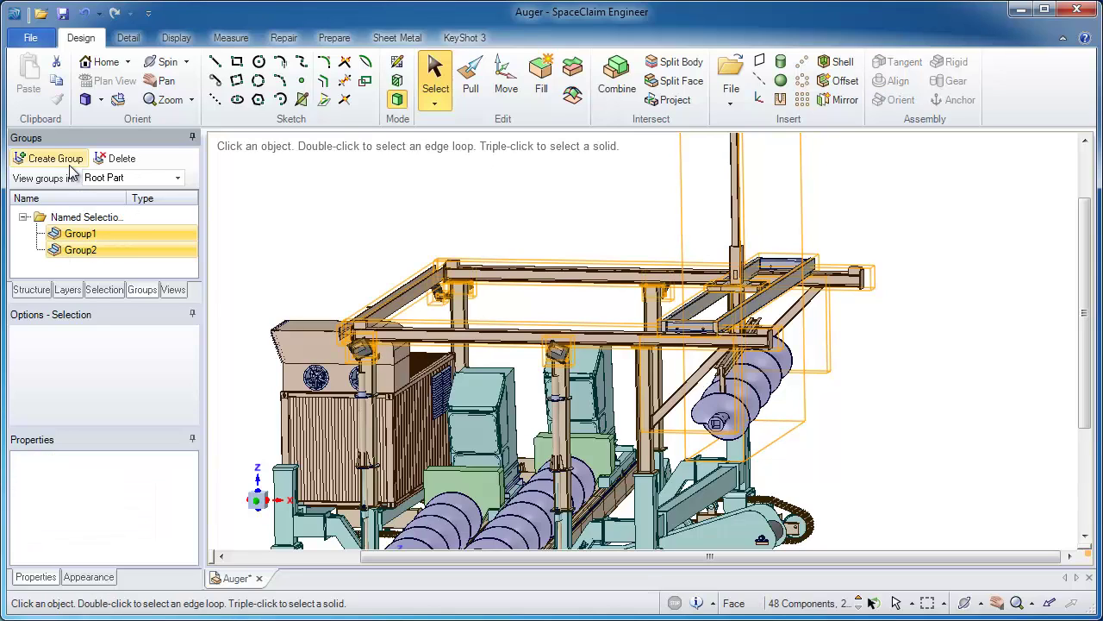
left_click(69, 164)
left_click(86, 235)
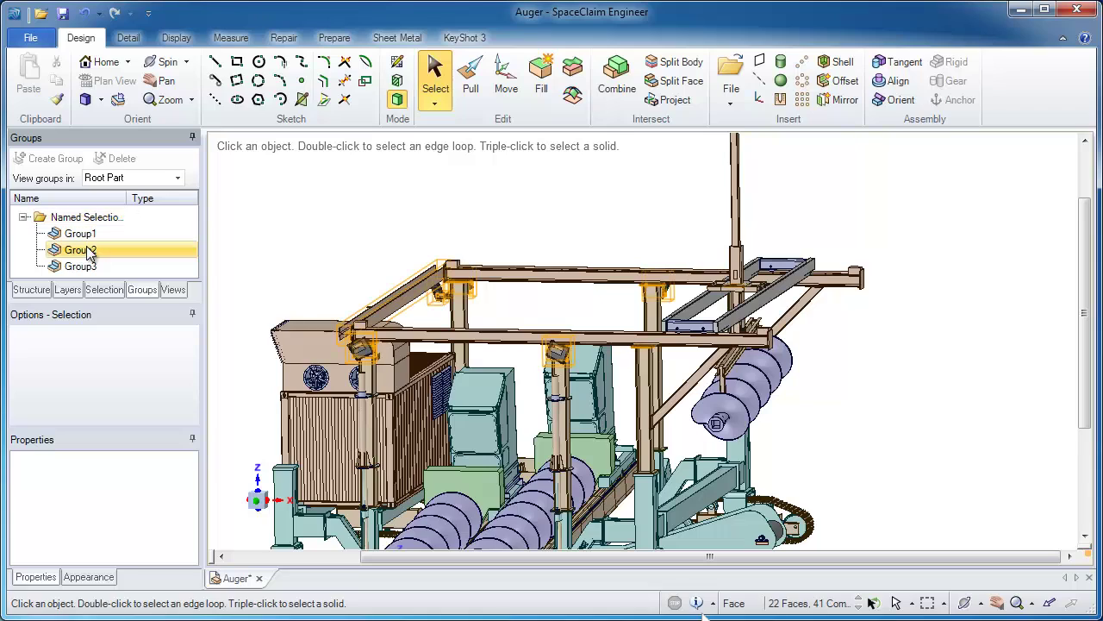
left_click(91, 247, "ctrl")
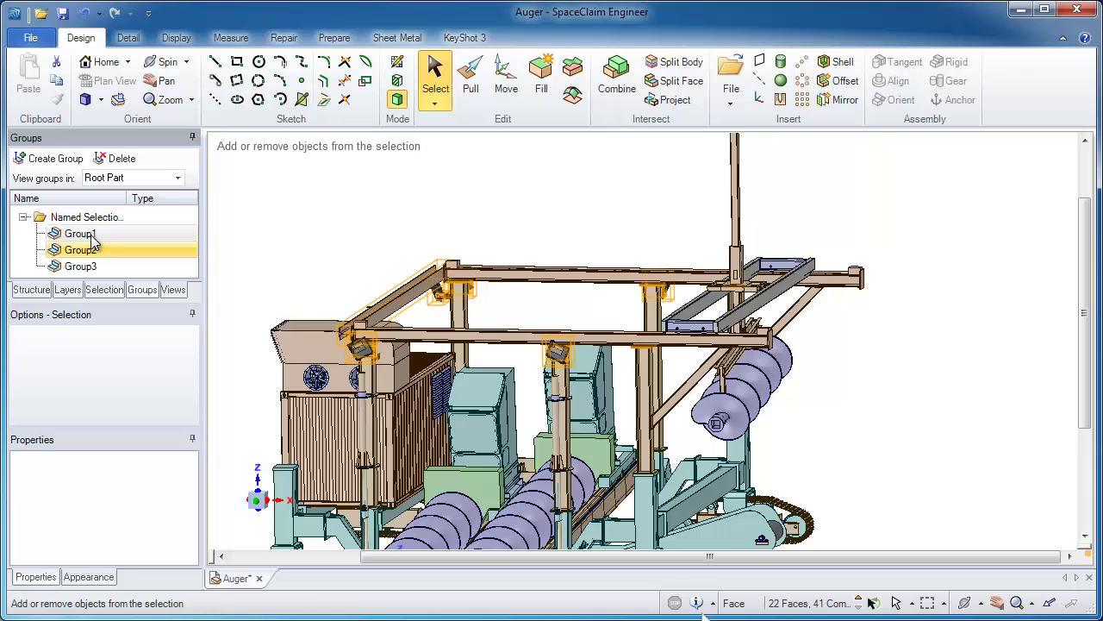
left_click(117, 158)
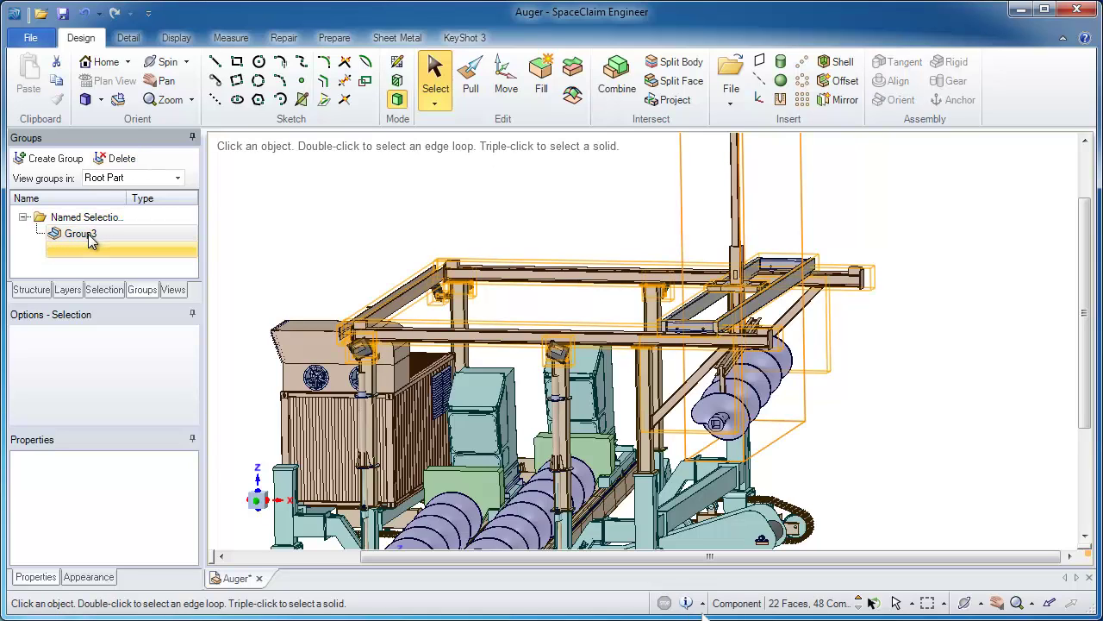
Step: Rename Group3 to 'height' and select its parts
left_click(91, 240)
left_click(89, 235)
type("he")
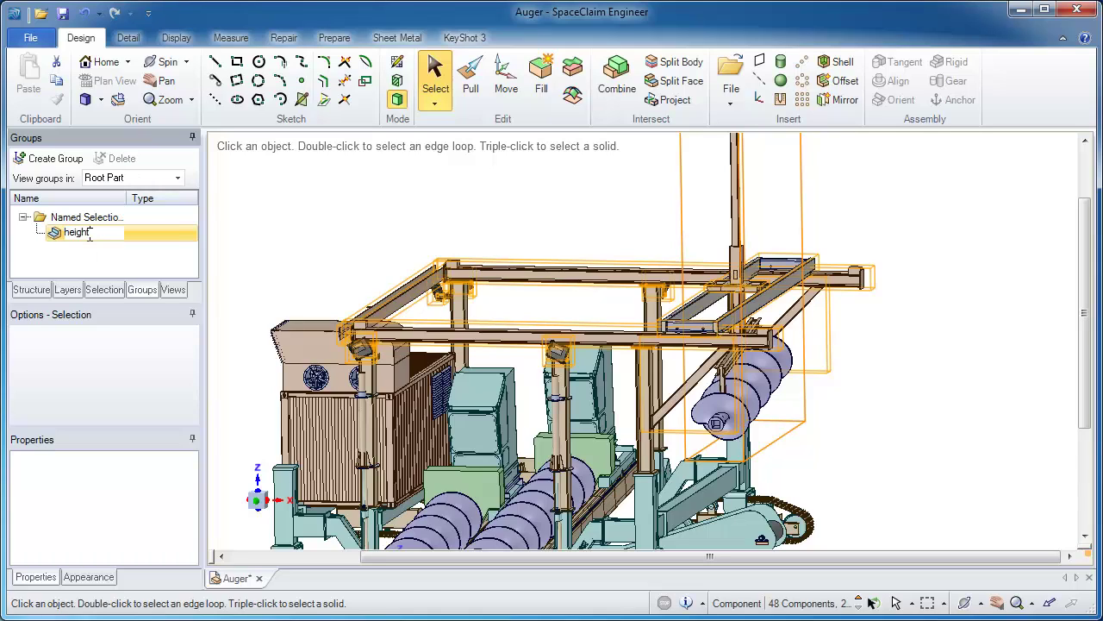
type("ight")
key("Return")
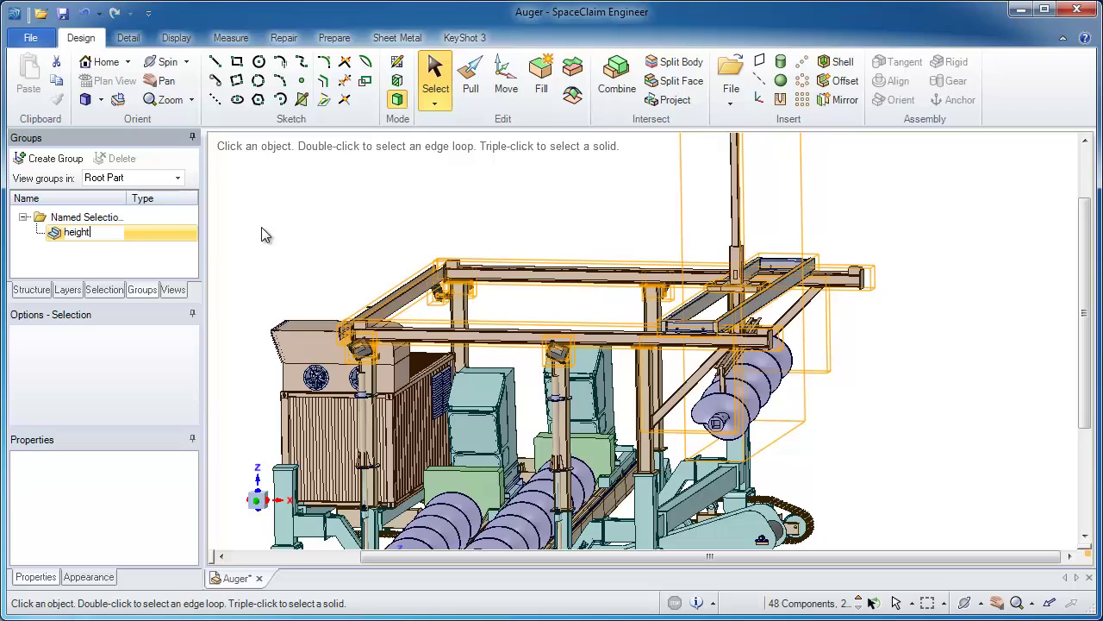
left_click(175, 233)
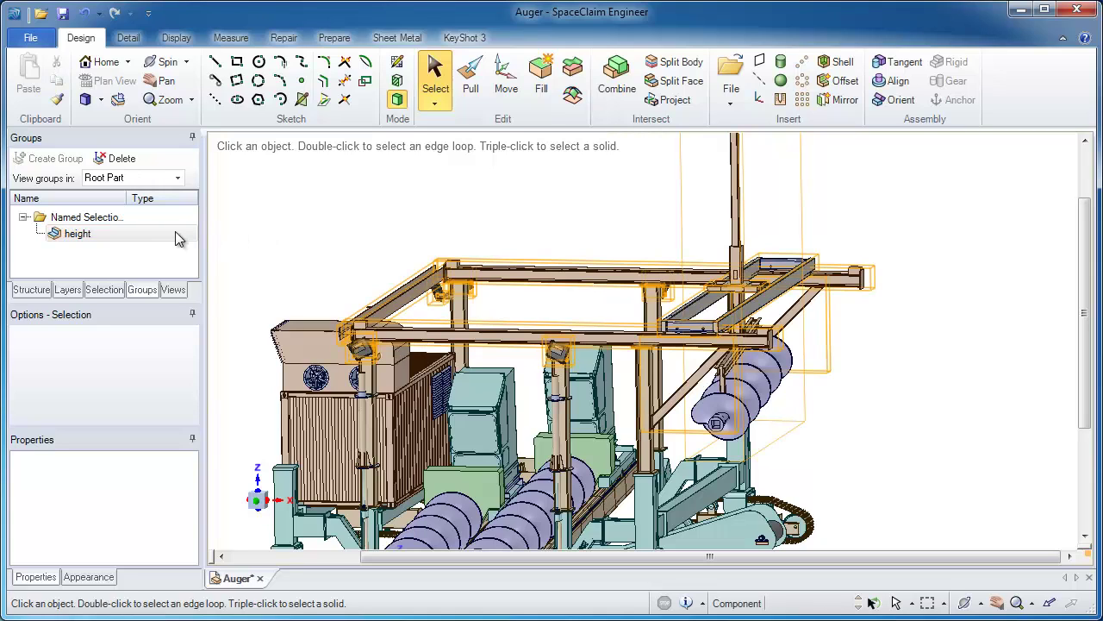
left_click(175, 232)
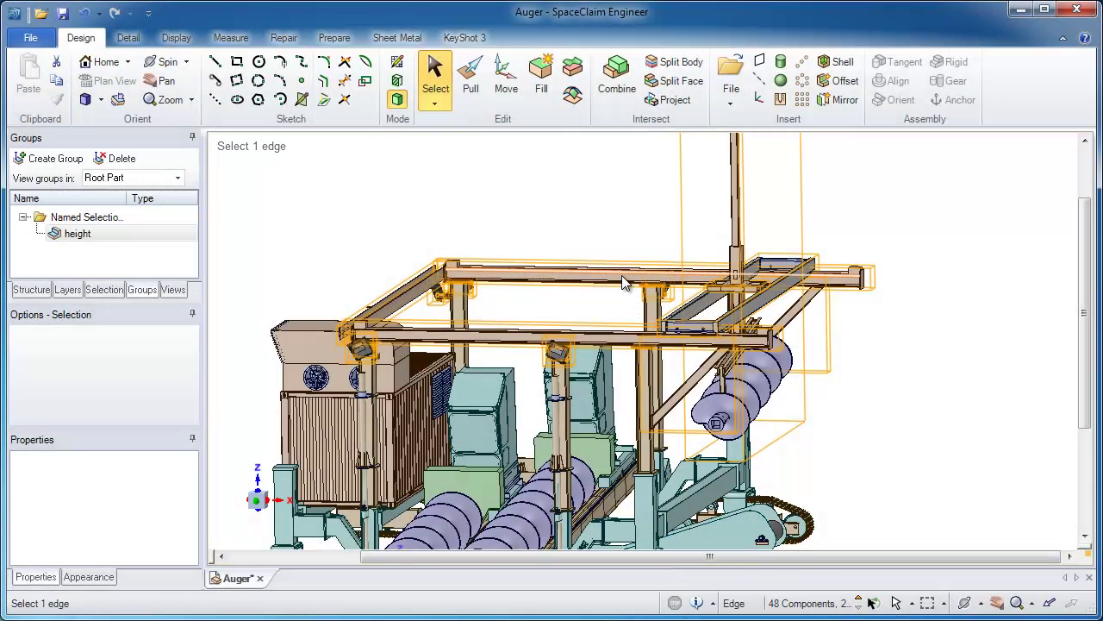
Step: Move the height group straight up along the Z axis by 2000 mm
left_click(519, 97)
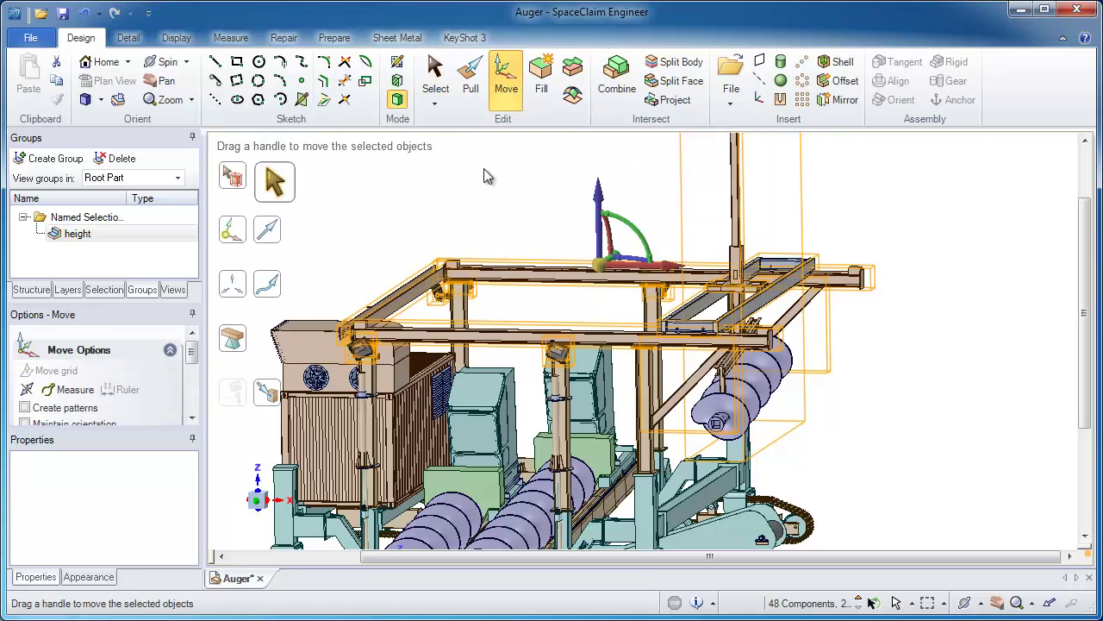
scroll(455, 225, "down", 5)
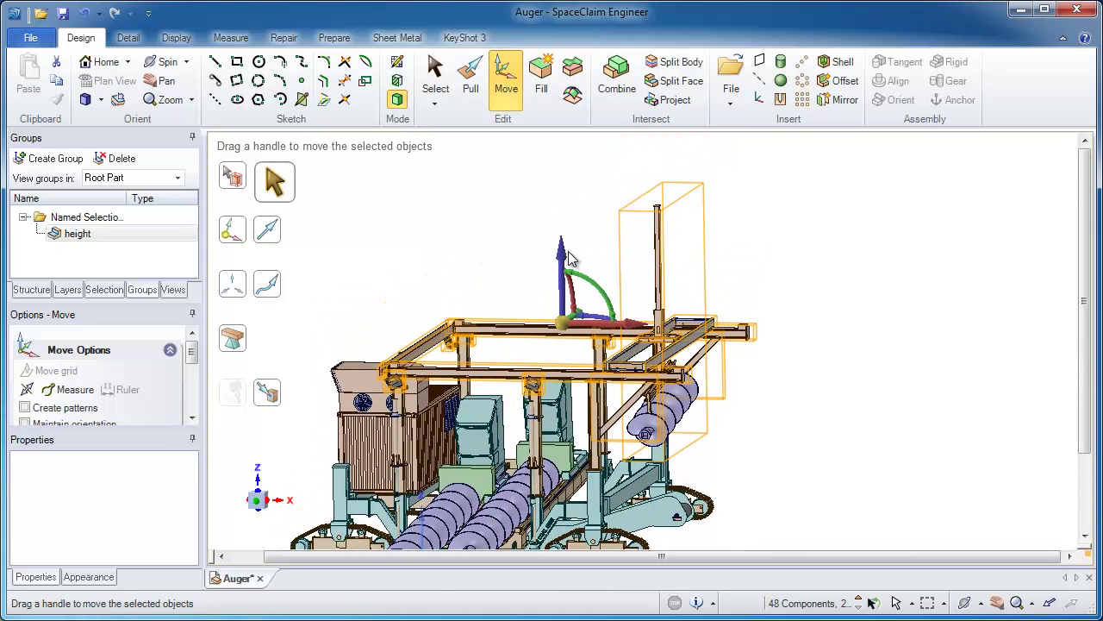
left_click_drag(562, 250, 579, 203)
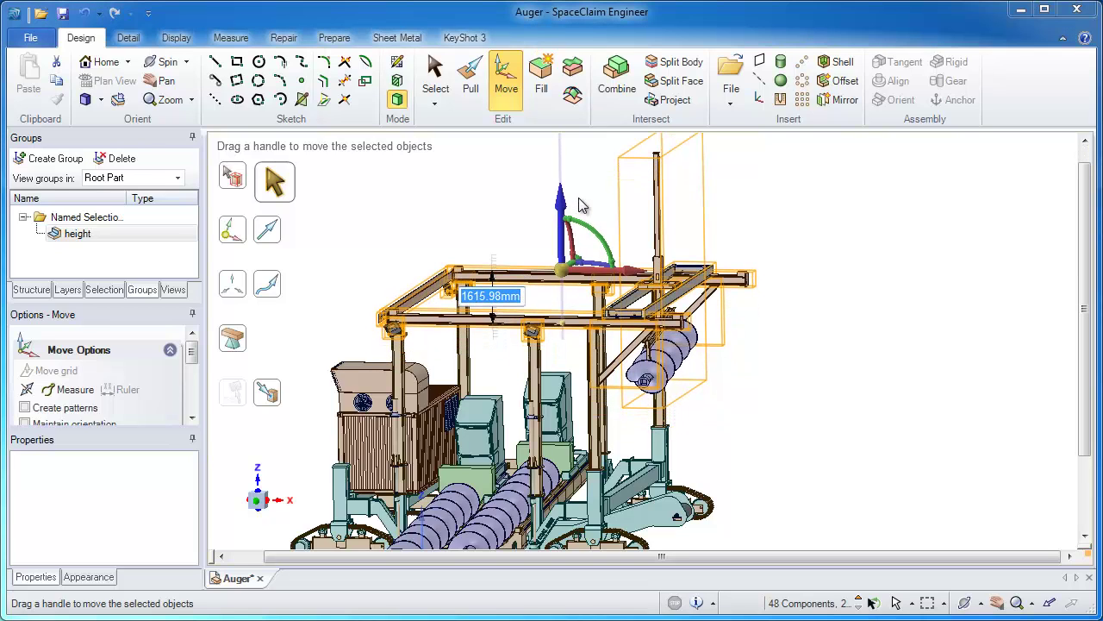
type("2000")
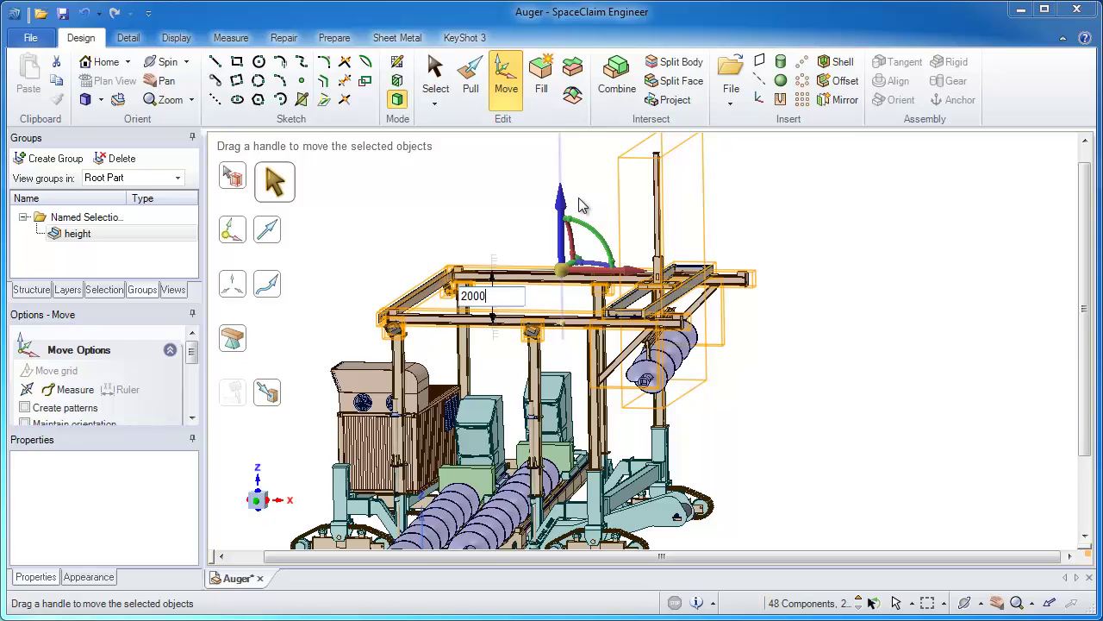
key("Return")
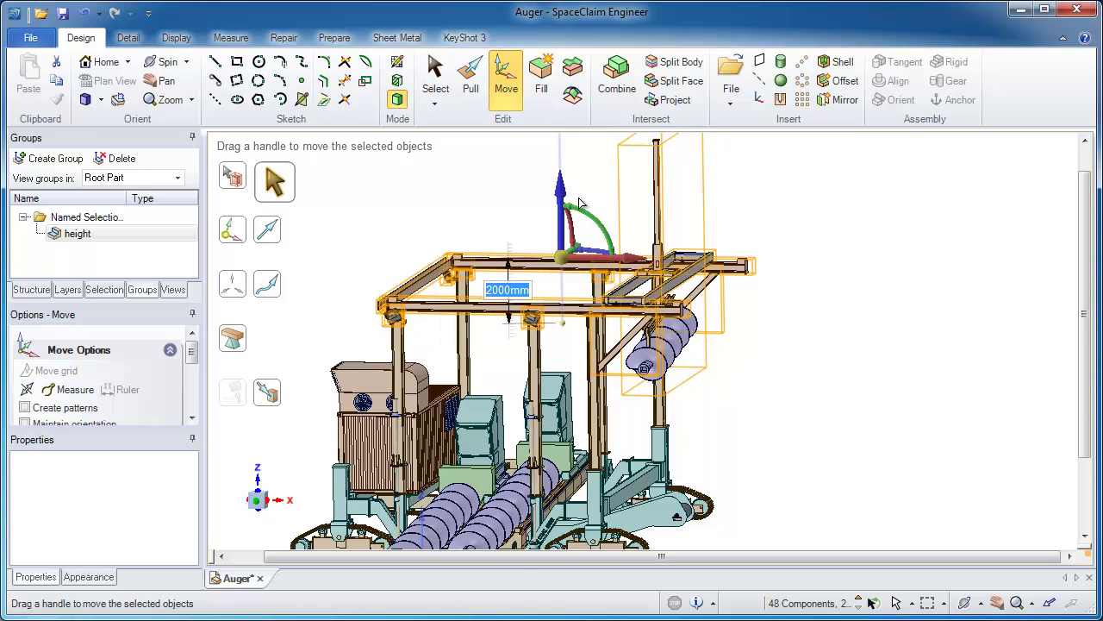
Step: Use the Ruler option to set the vertical move to 10000 mm, then finish the move
left_click(127, 389)
mouse_move(517, 405)
middle_mouse_down()
mouse_move(511, 329)
mouse_move(502, 410)
middle_mouse_up()
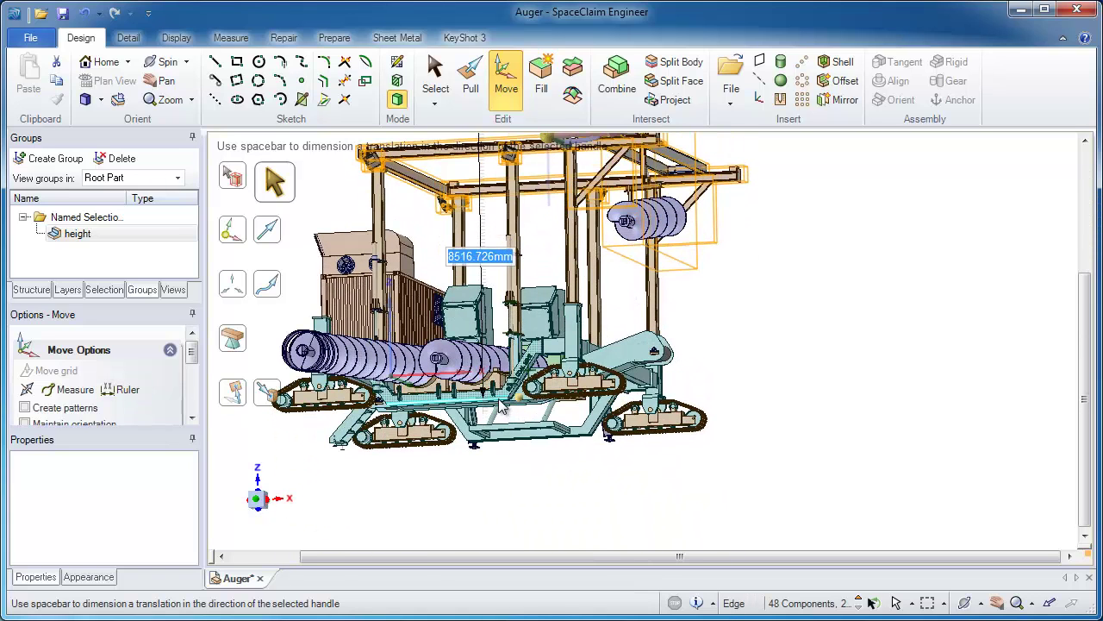
middle_click_drag(526, 345, 529, 377)
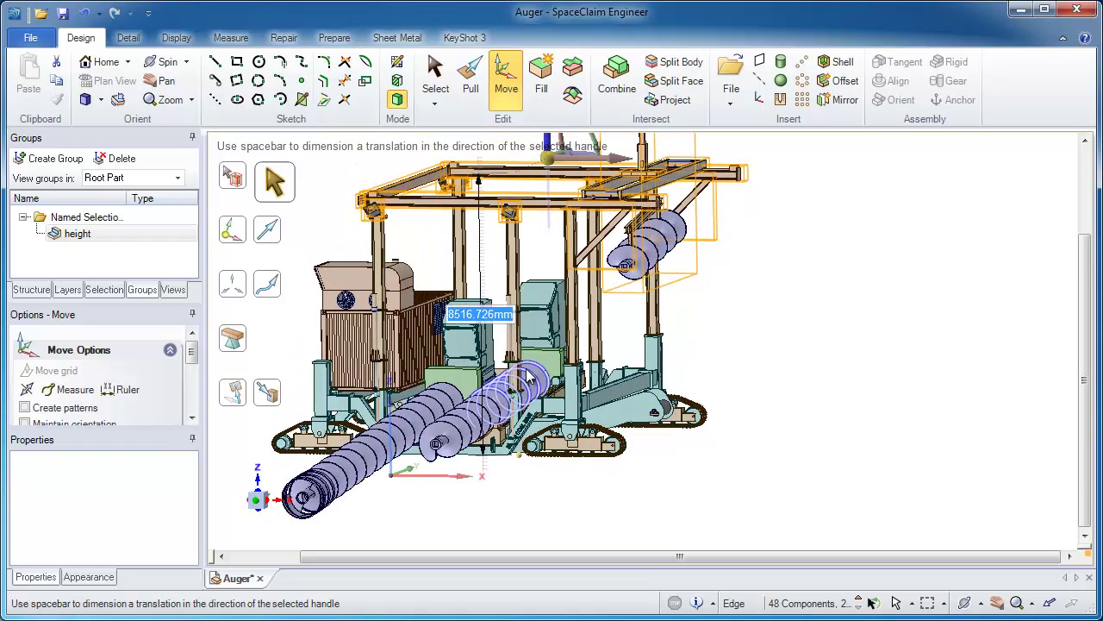
type("10000")
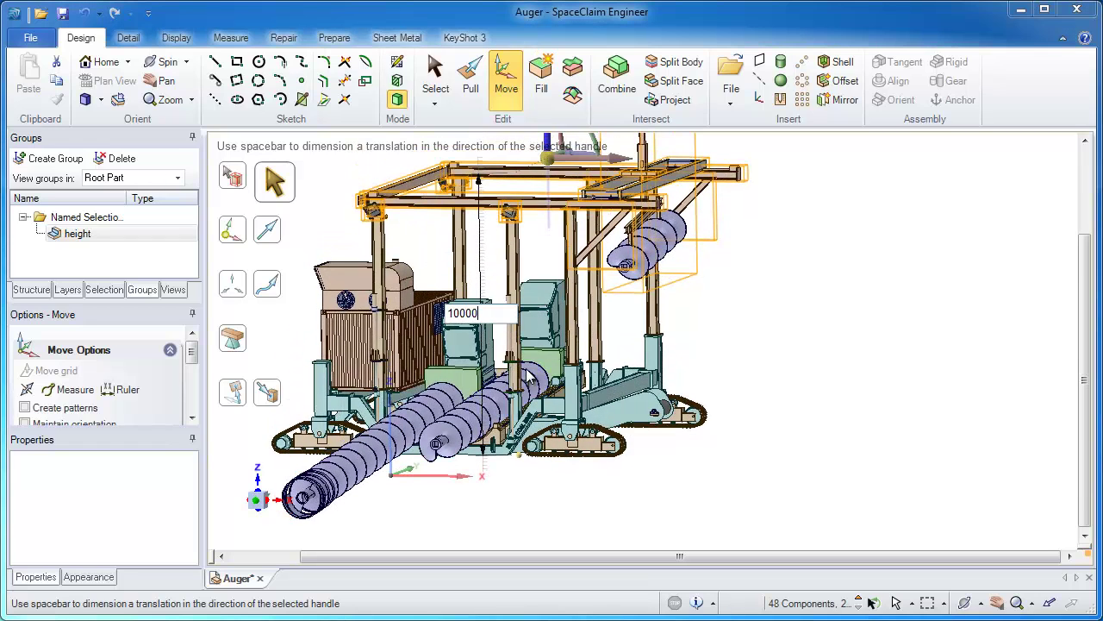
key("Return")
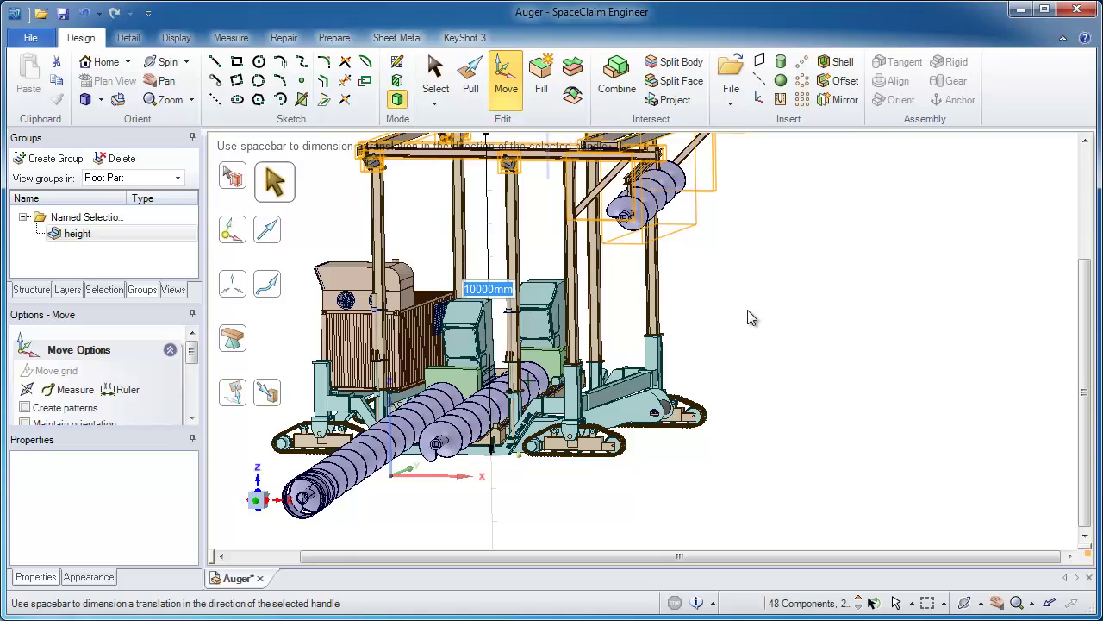
left_click(747, 318)
key("h")
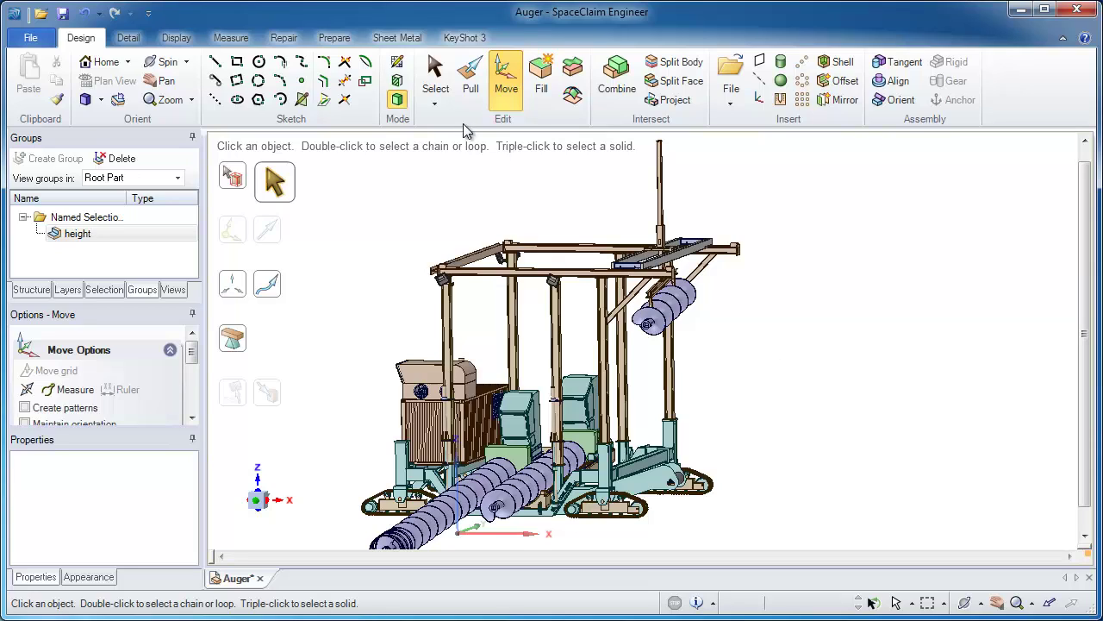
Step: With the Select tool, pick the 'height' group to select the raised upper frame and auger
left_click(435, 73)
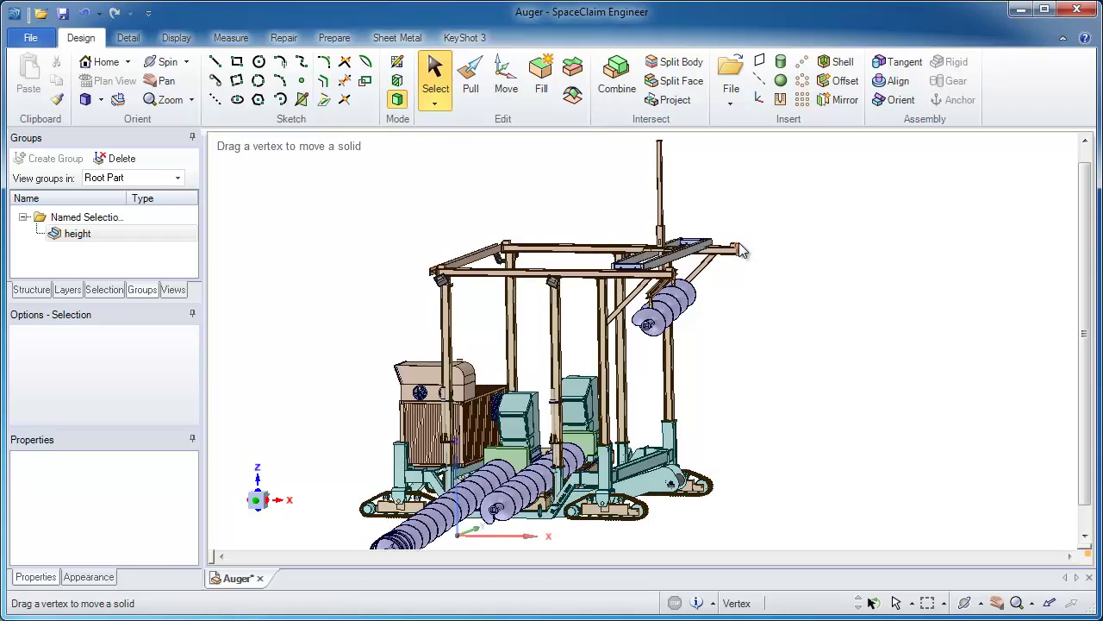
left_click(101, 233)
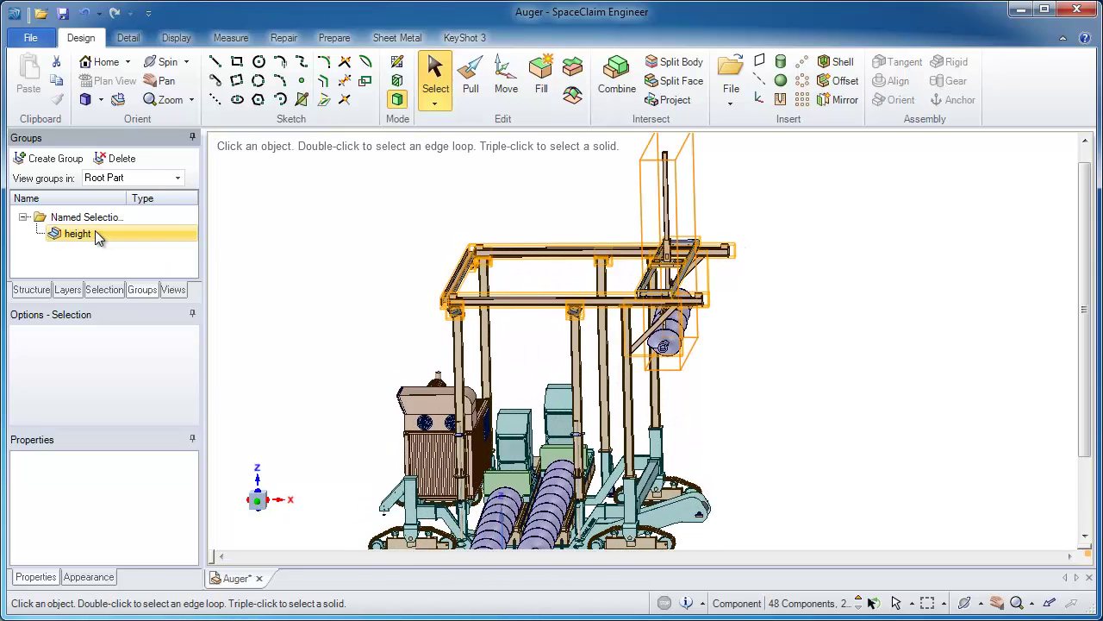